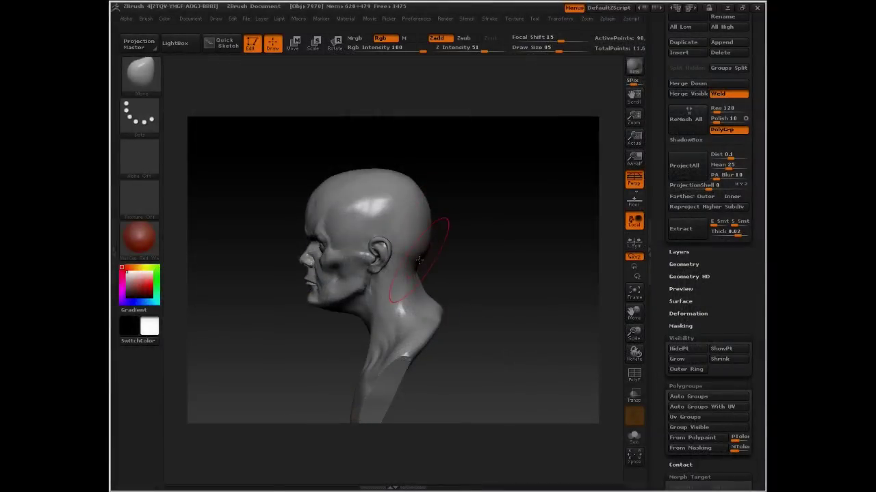
Step the bust down to a low subdivision level and set the Move brush's draw size to 90.
left_click_drag(545, 249, 510, 219)
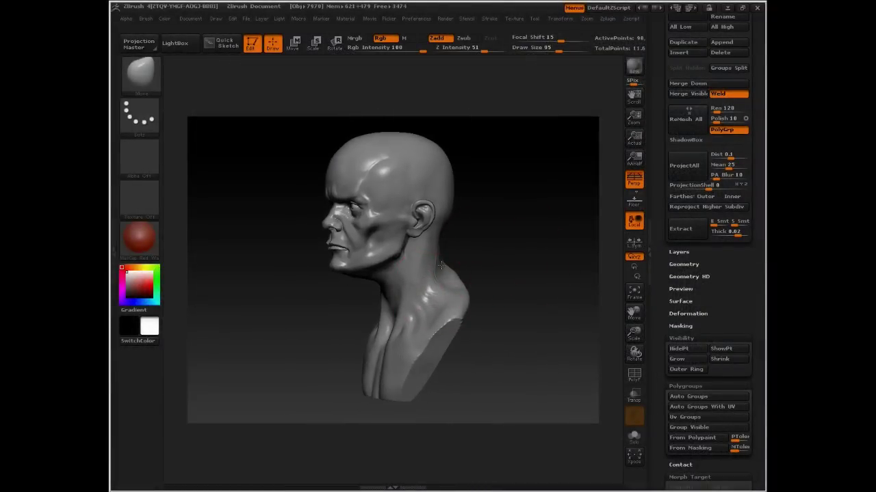
mouse_move(529, 252)
left_mouse_down()
mouse_move(449, 258)
mouse_move(509, 249)
mouse_move(495, 249)
mouse_move(502, 255)
left_mouse_up()
key("space")
left_click(444, 256)
mouse_move(508, 335)
left_mouse_down()
mouse_move(599, 295)
mouse_move(496, 300)
left_mouse_up()
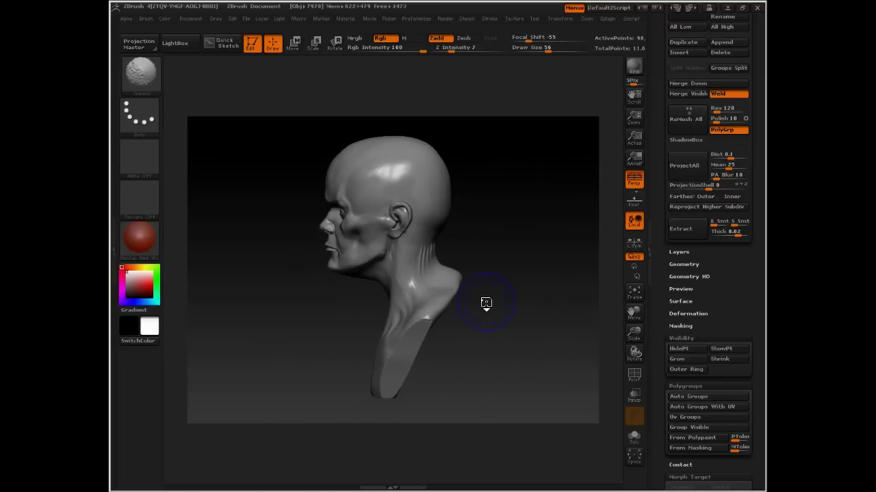
key("shift+d")
key("shift+d")
key("space")
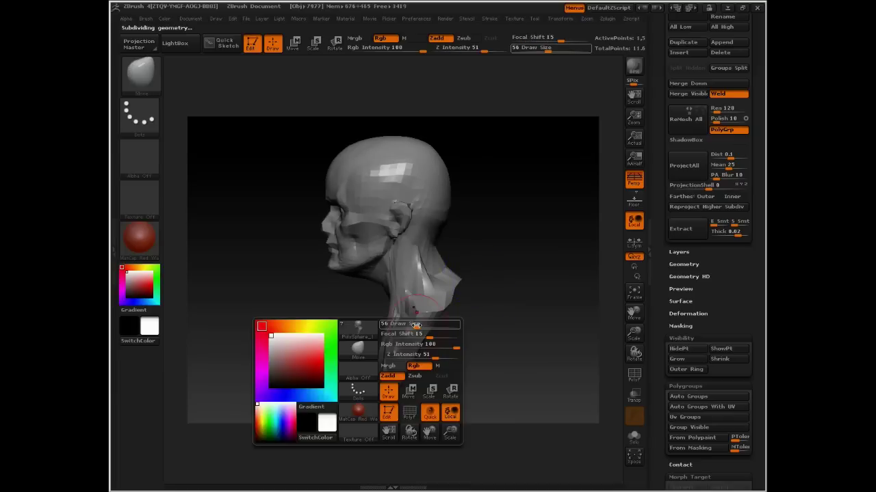
left_click_drag(416, 326, 426, 326)
Mask the head's polygroup, leaving only the neck and shoulders of the full bust editable.
left_click(389, 192, "ctrl+shift")
left_click(485, 210, "ctrl")
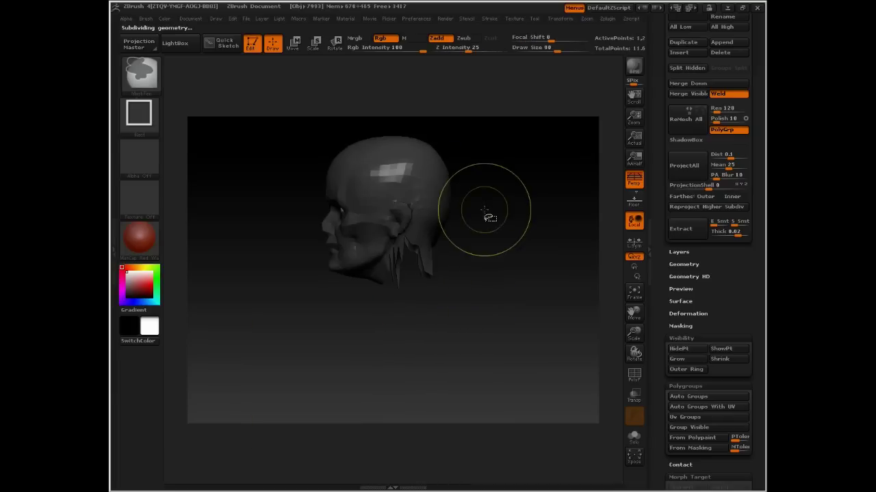
left_click(485, 210, "ctrl+shift")
Smooth the unmasked shoulders and chest up into a short neck stump and set the Move brush's focal shift to 33.
mouse_move(411, 274)
left_mouse_down("shift")
mouse_move(410, 312)
mouse_move(382, 401)
left_mouse_up("shift")
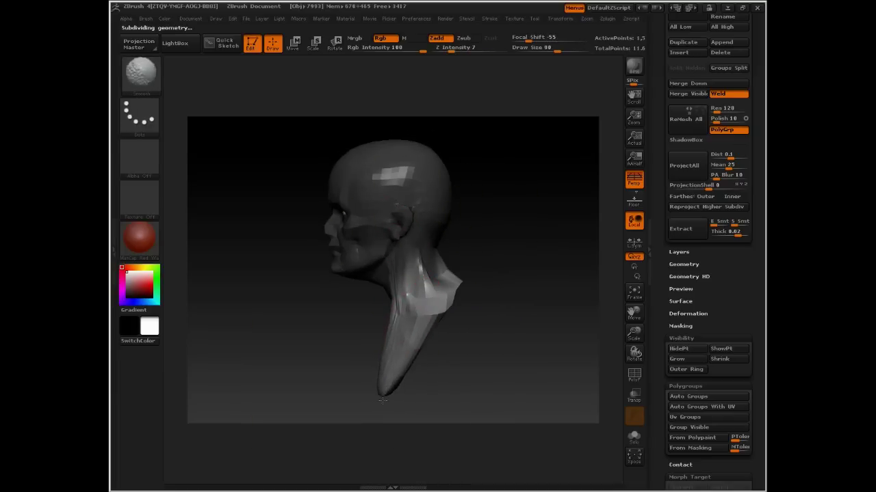
mouse_move(396, 367)
left_mouse_down("shift")
mouse_move(390, 386)
mouse_move(424, 309)
mouse_move(406, 338)
mouse_move(407, 304)
mouse_move(419, 328)
mouse_move(416, 308)
left_mouse_up("shift")
key("space")
mouse_move(442, 280)
left_mouse_down("shift")
mouse_move(448, 334)
mouse_move(398, 313)
left_mouse_up("shift")
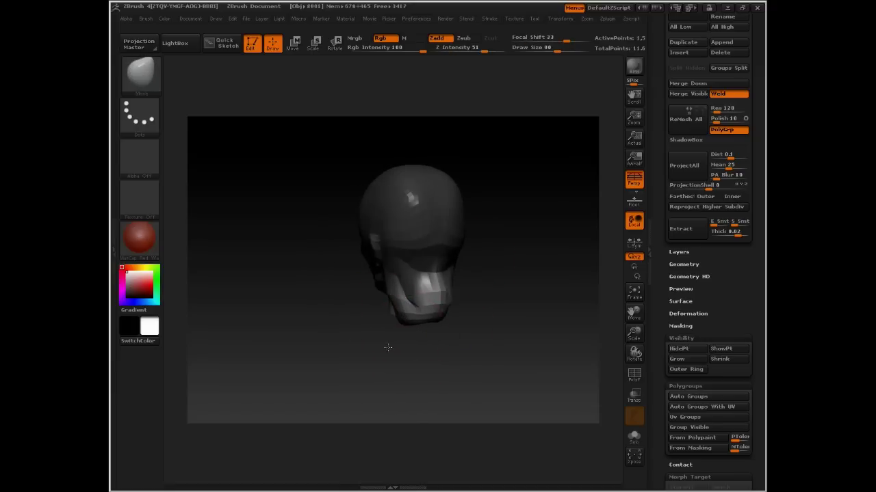
Clear the head mask and reshape the lower edge of the neck stump using a draw size of 67.
mouse_move(387, 347)
left_mouse_down()
mouse_move(471, 319)
mouse_move(420, 303)
mouse_move(396, 308)
mouse_move(467, 314)
mouse_move(459, 316)
left_mouse_up()
key("space")
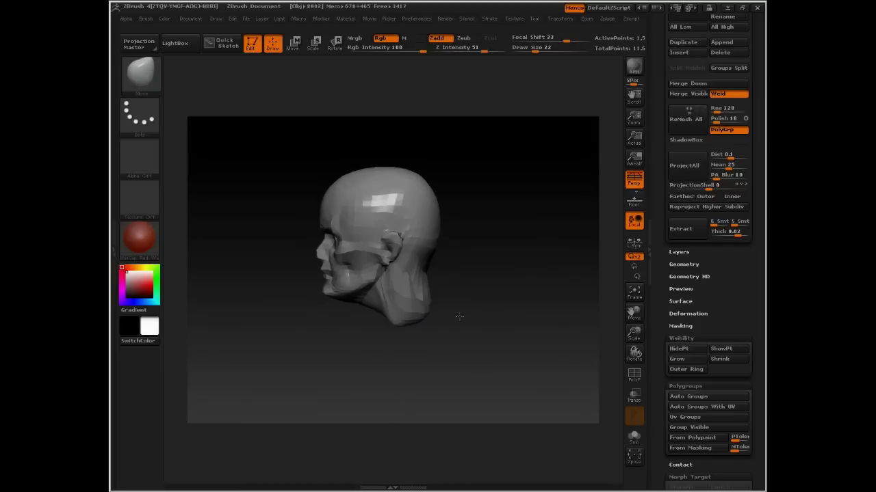
mouse_move(509, 250)
left_mouse_down()
mouse_move(567, 289)
mouse_move(563, 283)
left_mouse_up()
key("space")
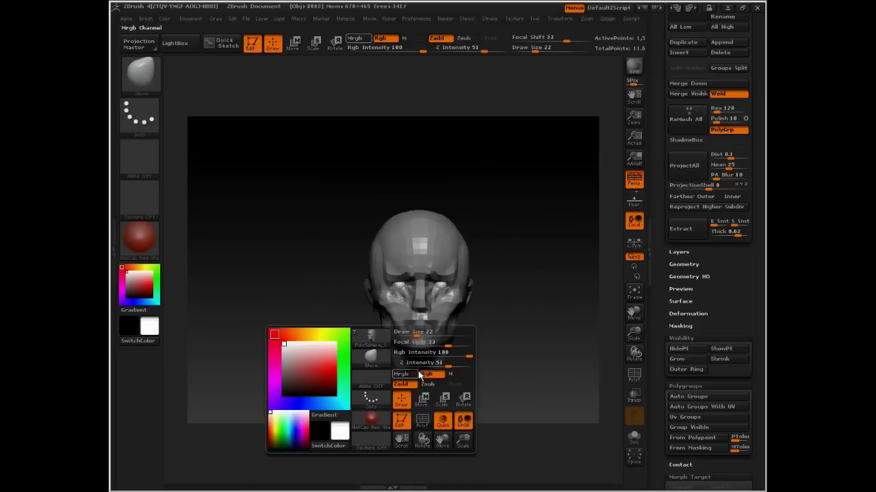
left_click_drag(422, 332, 431, 333)
left_click_drag(421, 370, 434, 374)
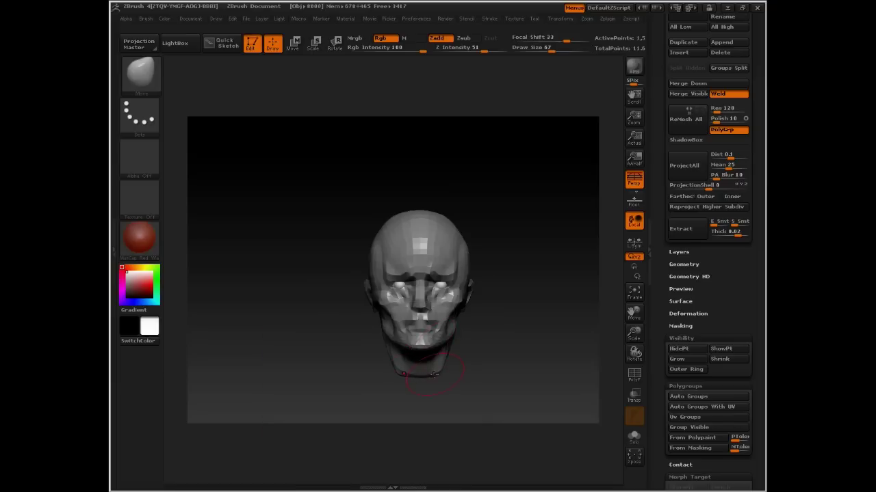
Bring the head back up to its highest subdivision level.
left_click_drag(477, 348, 417, 360)
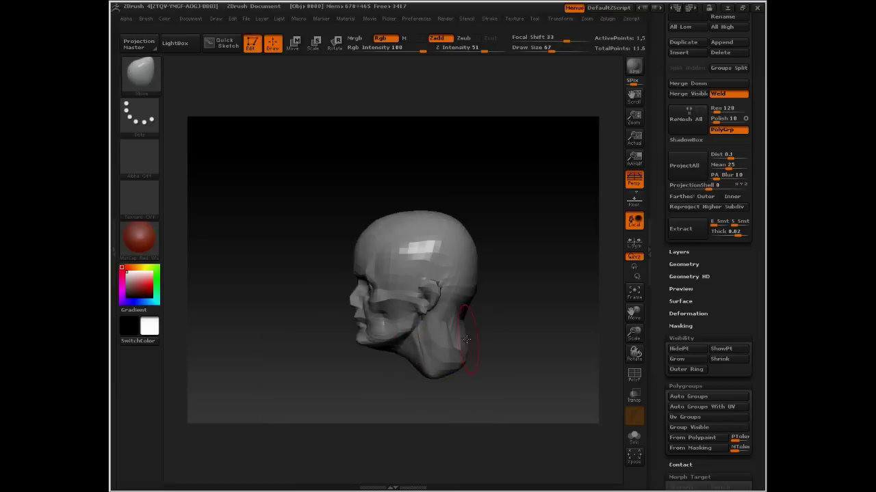
left_click_drag(346, 365, 342, 336, "alt")
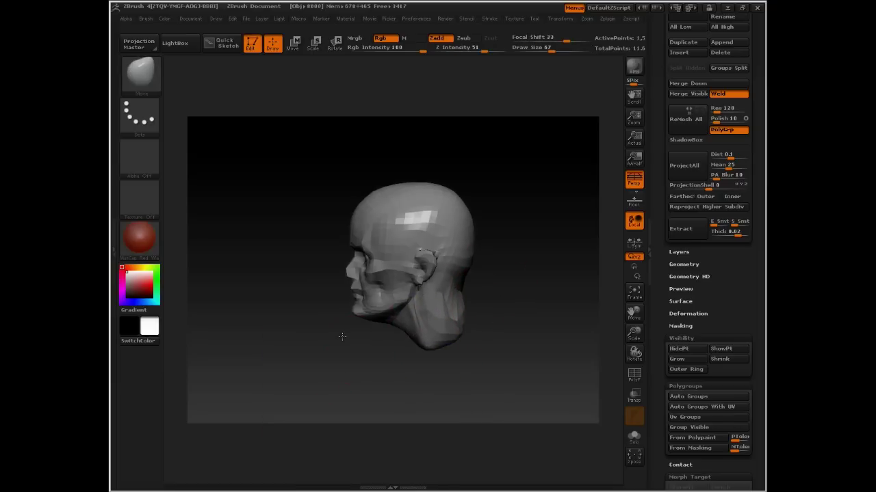
key("ctrl+d")
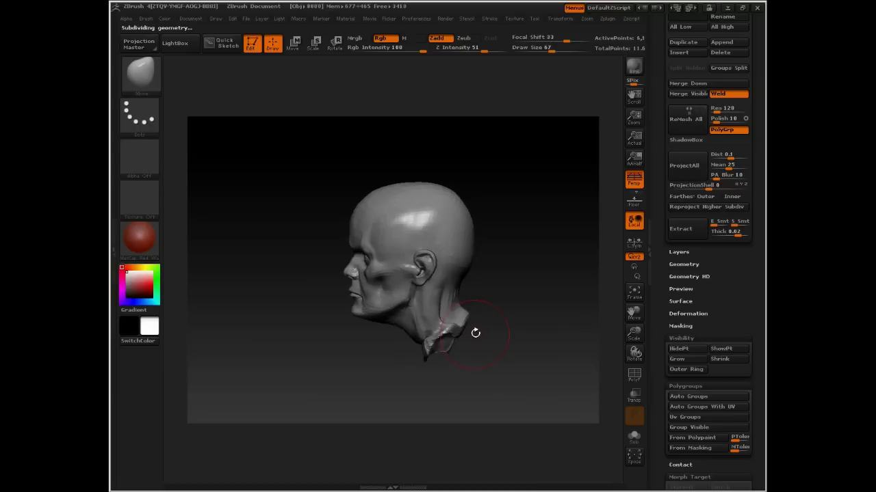
mouse_move(477, 324)
left_mouse_down()
mouse_move(448, 332)
mouse_move(457, 336)
mouse_move(482, 307)
mouse_move(428, 318)
left_mouse_up()
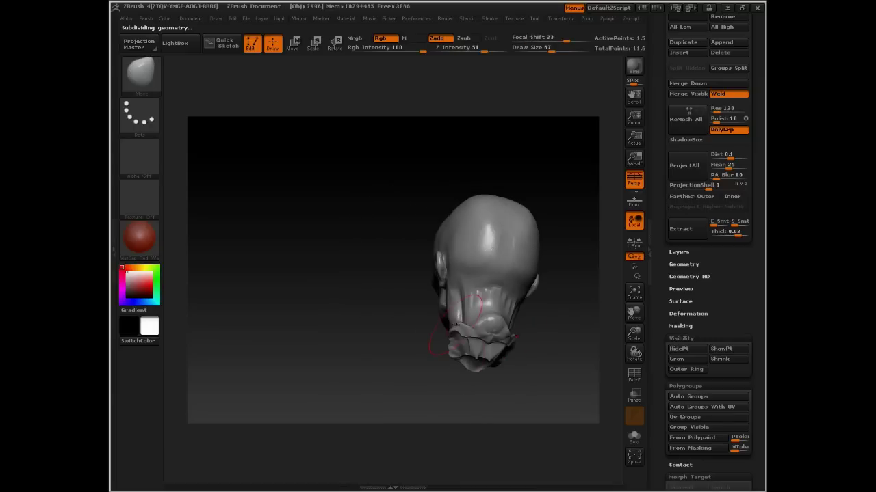
Smooth the jagged folds at the bottom and back of the neck stump with a draw size of 30.
mouse_move(428, 349)
left_mouse_down()
mouse_move(446, 323)
mouse_move(433, 323)
mouse_move(462, 332)
mouse_move(506, 295)
left_mouse_up()
key("space")
key("space")
left_click_drag(458, 353, 466, 338)
mouse_move(505, 296)
left_mouse_down()
mouse_move(476, 329)
mouse_move(487, 321)
left_mouse_up()
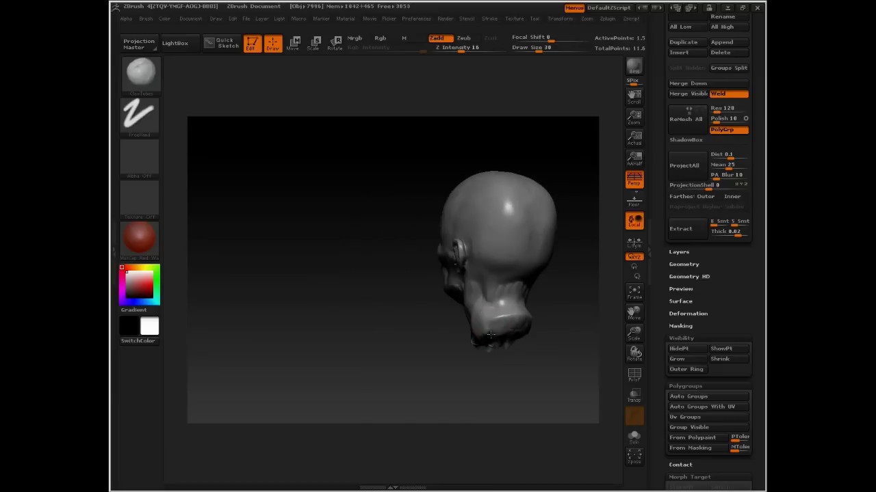
Choose ClipCurve as the active selection brush.
mouse_move(470, 373)
left_mouse_down()
mouse_move(484, 334)
mouse_move(472, 373)
mouse_move(528, 294)
mouse_move(397, 350)
mouse_move(342, 391)
mouse_move(348, 384)
left_mouse_up()
left_click(140, 72)
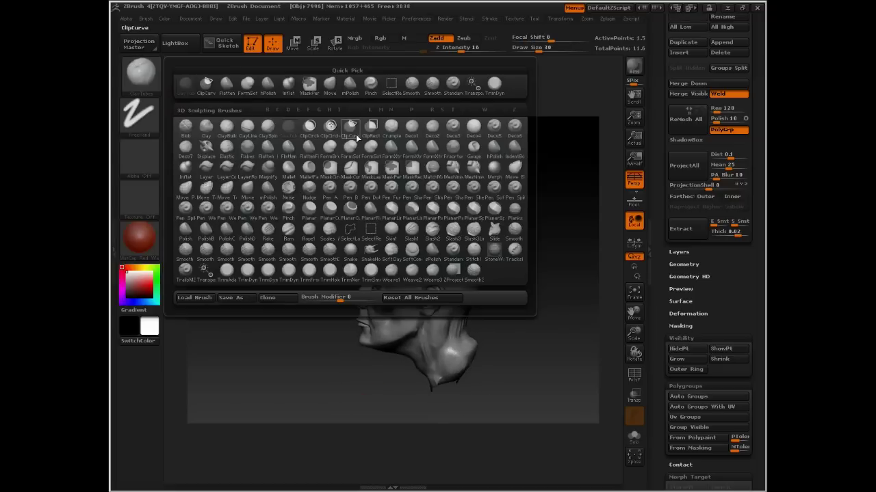
left_click(353, 131)
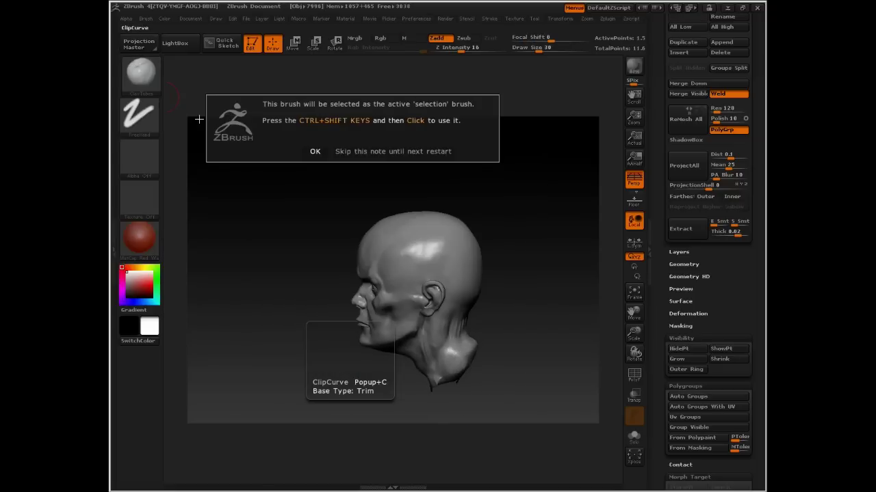
left_click(315, 151)
Clip off the neck in side view along a diagonal line from behind the skull to below the chin.
mouse_move(296, 372)
left_mouse_down()
mouse_move(299, 338)
mouse_move(465, 281)
mouse_move(329, 404)
mouse_move(390, 210)
mouse_move(346, 332)
mouse_move(482, 228)
mouse_move(493, 166)
mouse_move(422, 213)
mouse_move(465, 161)
mouse_move(420, 219)
mouse_move(457, 175)
mouse_move(377, 365)
left_mouse_up()
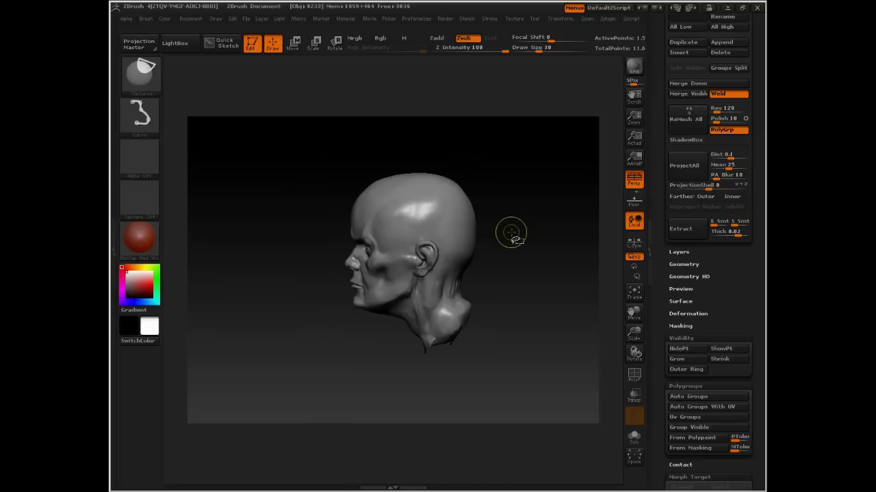
left_click_drag(513, 231, 329, 367, "ctrl+shift")
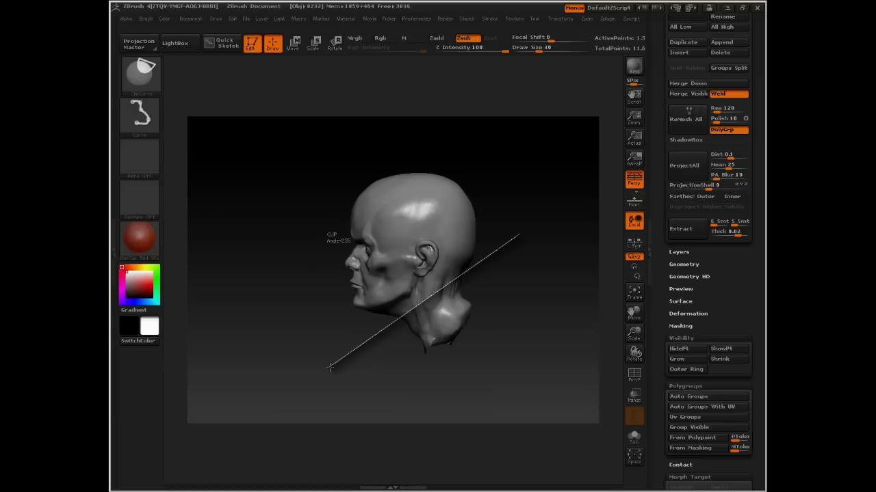
left_click_drag(330, 368, 352, 350, "ctrl+shift")
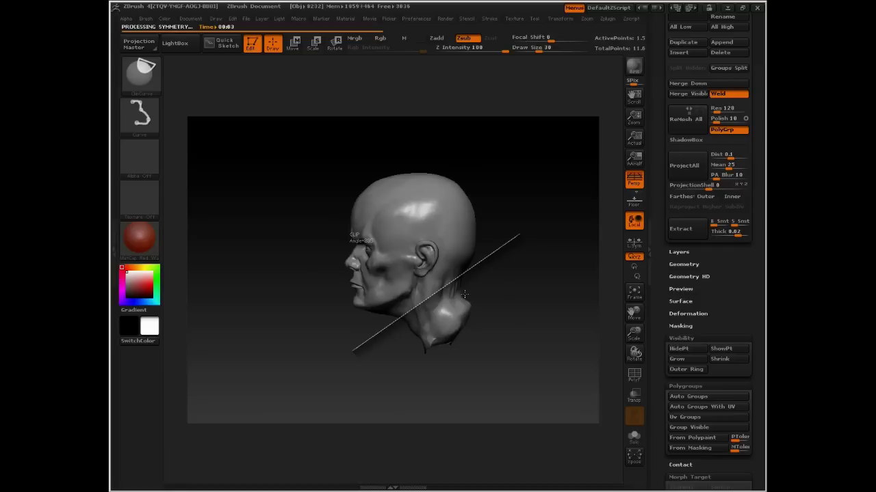
mouse_move(444, 348)
left_mouse_down()
mouse_move(487, 280)
mouse_move(478, 291)
mouse_move(519, 352)
mouse_move(578, 356)
mouse_move(470, 358)
mouse_move(372, 325)
mouse_move(349, 329)
mouse_move(463, 273)
mouse_move(439, 258)
left_mouse_up()
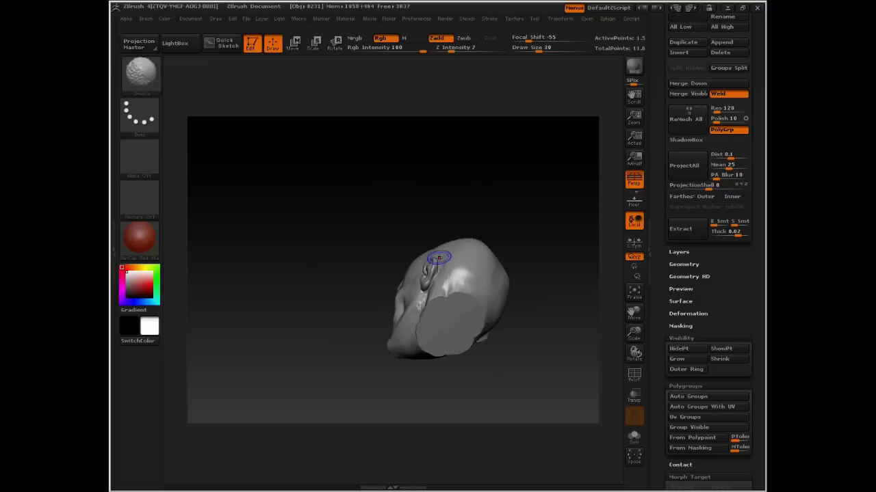
Inspect the clipped head's polygon wireframe around the neck cut.
key("shift+f")
mouse_move(324, 318)
left_mouse_down()
mouse_move(332, 307)
mouse_move(440, 343)
mouse_move(478, 291)
mouse_move(509, 328)
left_mouse_up()
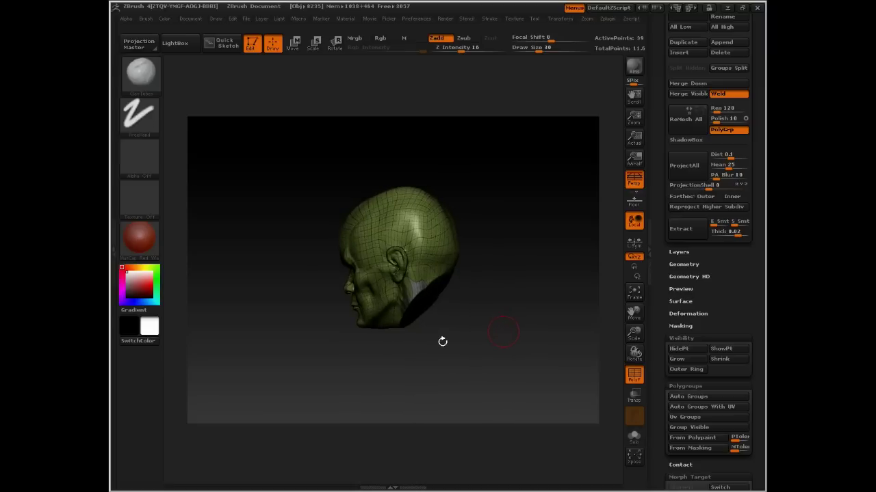
key("shift+f")
Clip the remaining neck along a curve running from the base of the skull, beneath the ear and along the jawline.
mouse_move(514, 256)
left_mouse_down()
mouse_move(561, 254)
mouse_move(527, 240)
mouse_move(489, 303)
mouse_move(552, 303)
mouse_move(496, 305)
mouse_move(493, 289)
mouse_move(508, 356)
mouse_move(528, 348)
mouse_move(495, 330)
mouse_move(497, 236)
mouse_move(502, 308)
mouse_move(493, 324)
mouse_move(518, 254)
mouse_move(431, 349)
mouse_move(282, 318)
mouse_move(374, 323)
mouse_move(366, 340)
mouse_move(273, 316)
mouse_move(336, 366)
mouse_move(562, 253)
mouse_move(459, 308)
mouse_move(413, 287)
mouse_move(395, 308)
mouse_move(475, 253)
mouse_move(435, 258)
left_mouse_up()
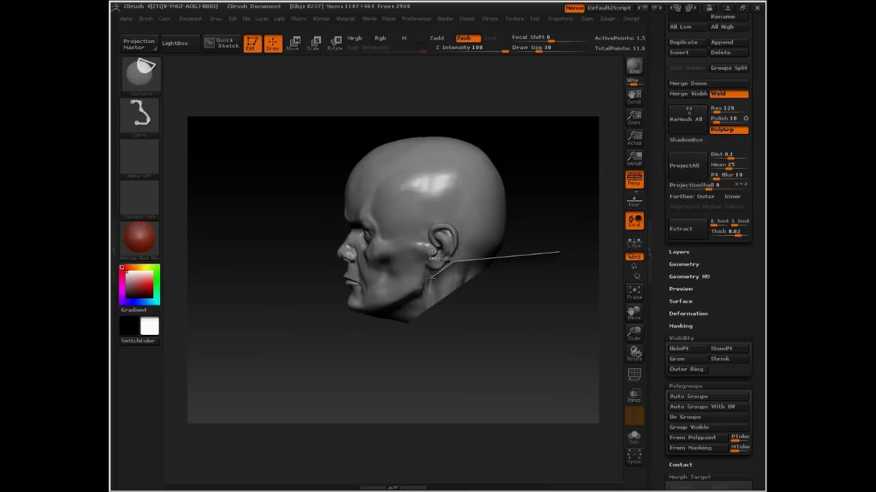
left_click_drag(422, 292, 307, 315)
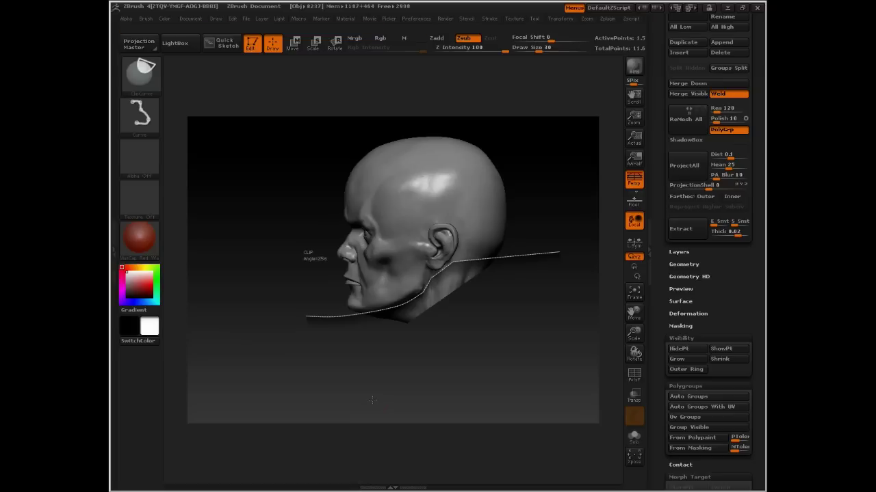
mouse_move(460, 353)
left_mouse_down()
mouse_move(568, 349)
mouse_move(443, 331)
mouse_move(310, 377)
mouse_move(449, 348)
mouse_move(453, 238)
mouse_move(495, 272)
mouse_move(478, 275)
mouse_move(509, 260)
mouse_move(518, 290)
mouse_move(481, 303)
mouse_move(550, 288)
left_mouse_up()
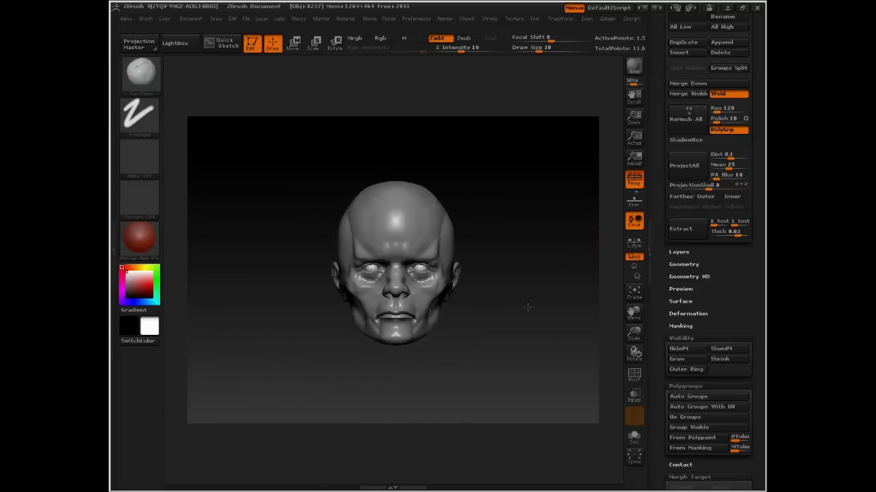
Save the tool as cyborg_002 in the chapter2_head folder.
left_click_drag(755, 76, 750, 165)
left_click(722, 34)
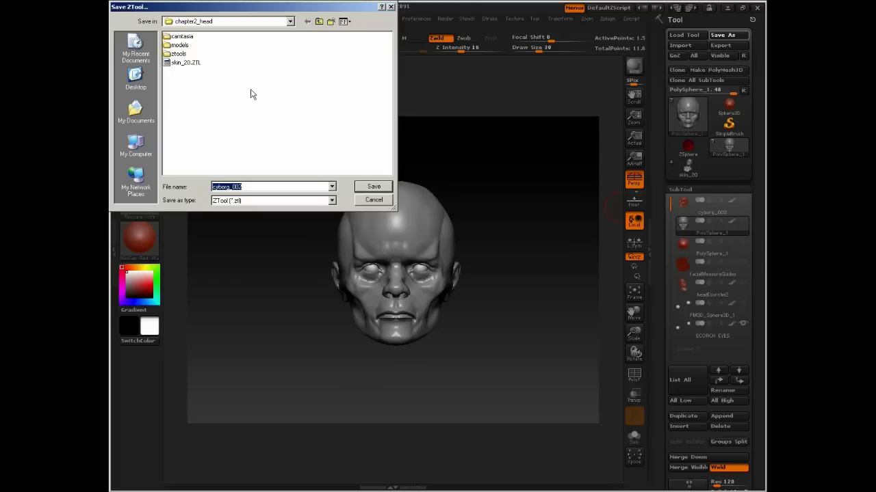
key("Return")
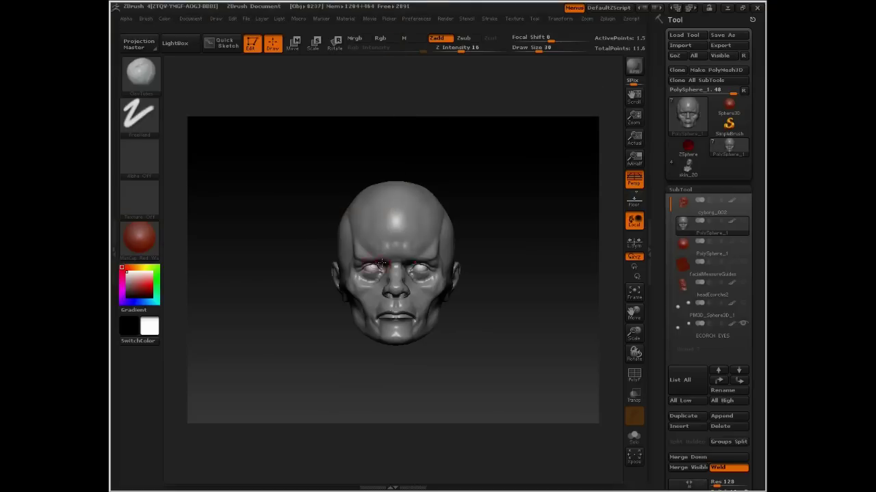
Examine the clipped head's silhouette and cut edges from the front, side and back.
left_click_drag(443, 386, 430, 329, "alt")
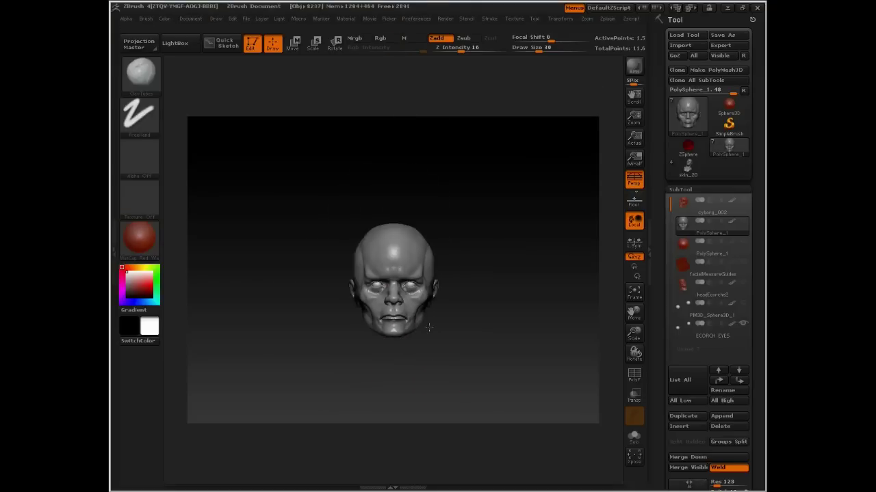
left_click_drag(445, 364, 367, 366)
left_click_drag(407, 294, 490, 293)
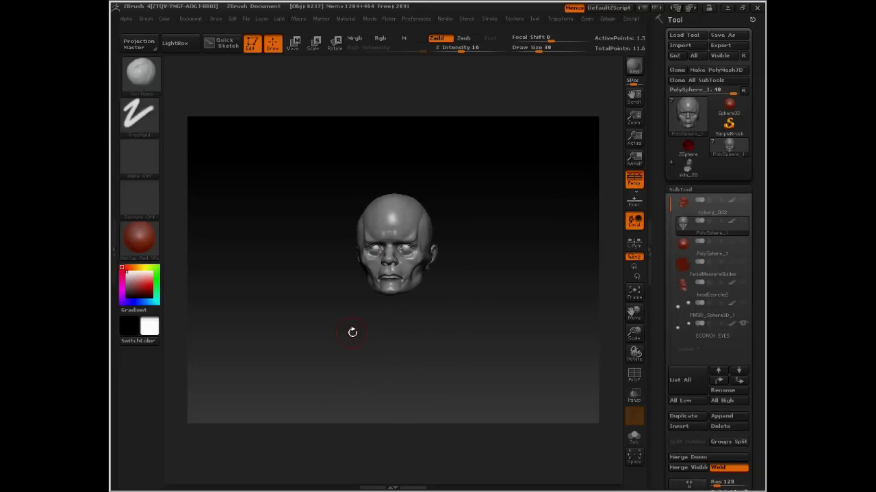
left_click_drag(353, 332, 457, 283)
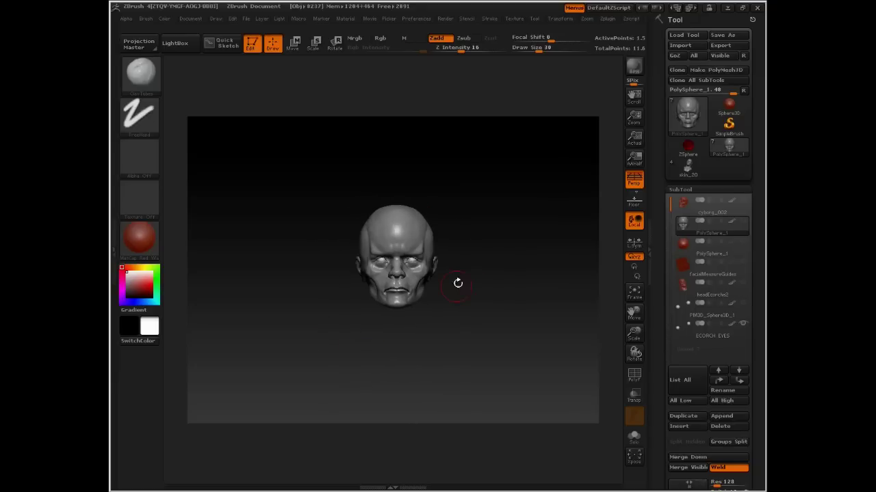
mouse_move(366, 350)
left_mouse_down()
mouse_move(326, 356)
mouse_move(362, 343)
left_mouse_up()
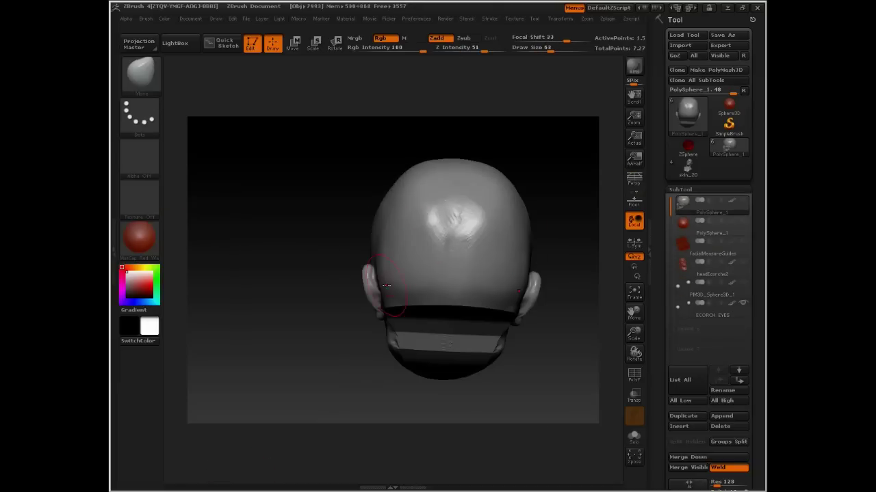
left_click_drag(279, 318, 347, 312, "alt")
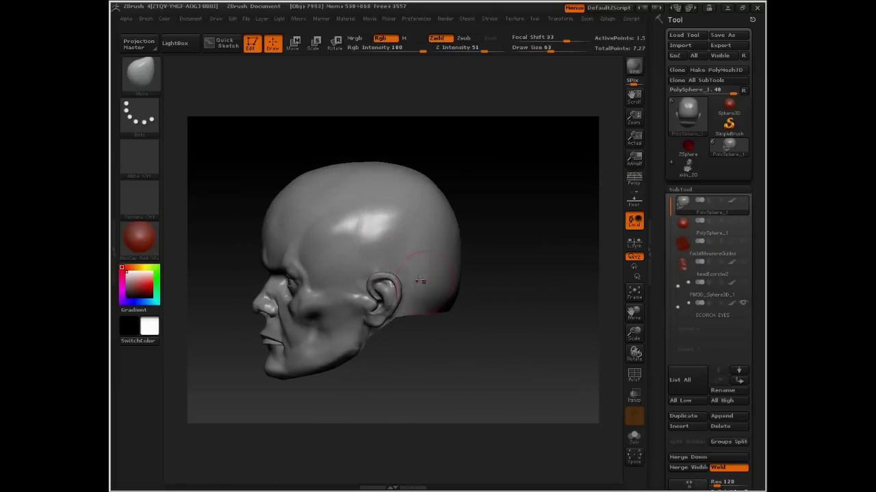
mouse_move(491, 203)
left_mouse_down()
mouse_move(557, 205)
mouse_move(528, 199)
mouse_move(386, 252)
left_mouse_up()
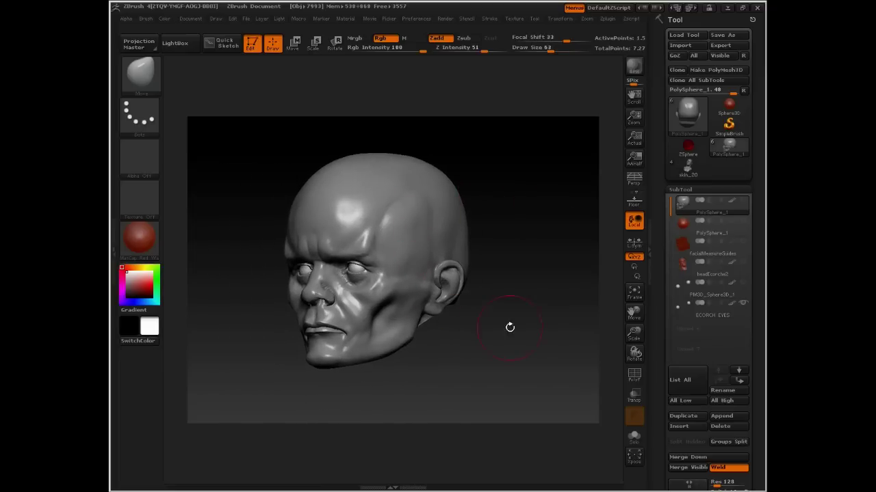
left_click_drag(510, 327, 520, 288)
mouse_move(678, 204)
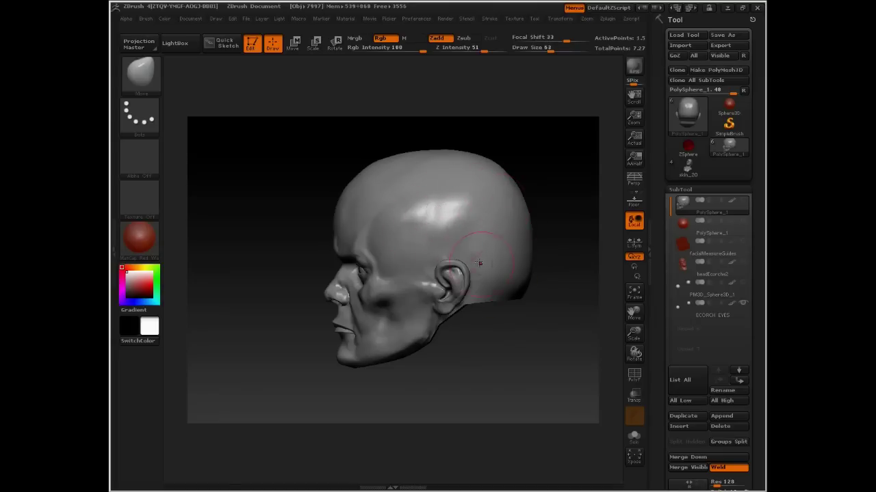
left_click_drag(528, 336, 502, 324)
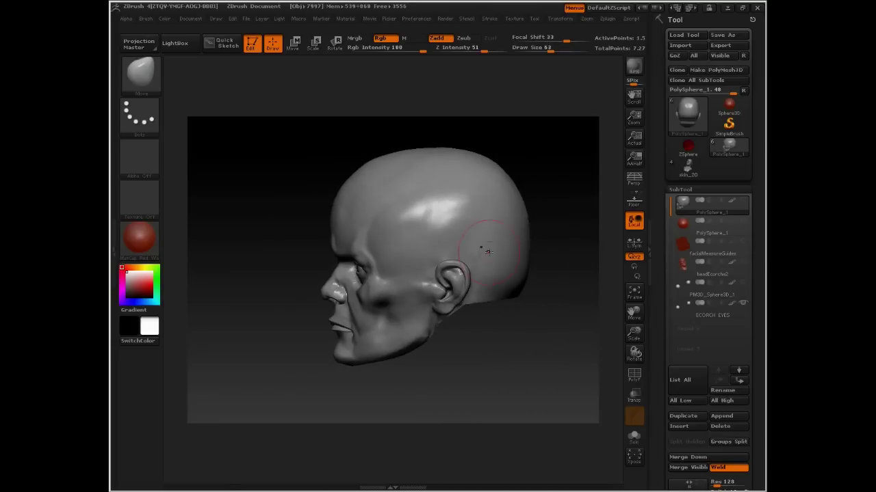
left_click_drag(529, 148, 483, 181, "alt")
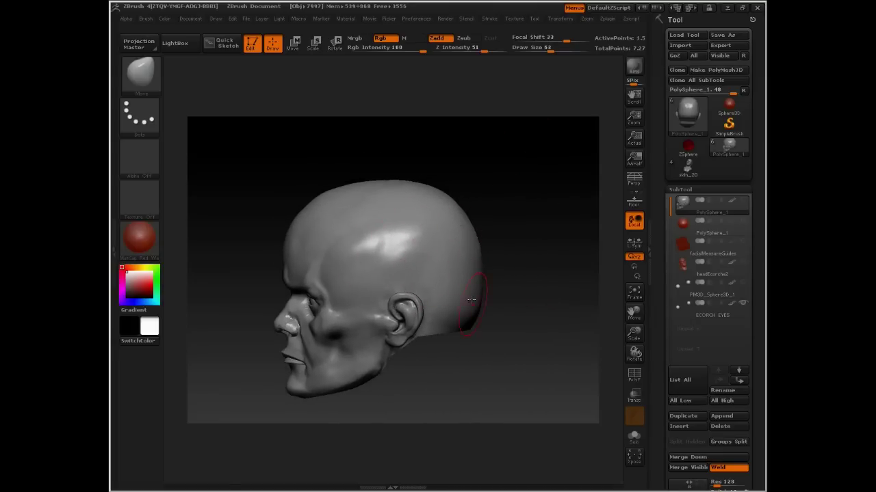
Duplicate the clipped head subtool and drop the copy to a coarse subdivision level.
mouse_move(445, 371)
left_mouse_down()
mouse_move(520, 374)
mouse_move(499, 376)
left_mouse_up()
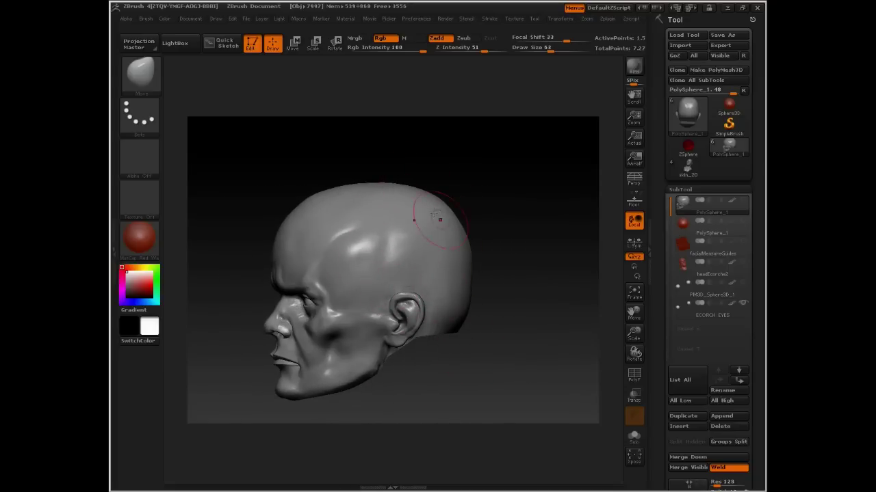
left_click(683, 416)
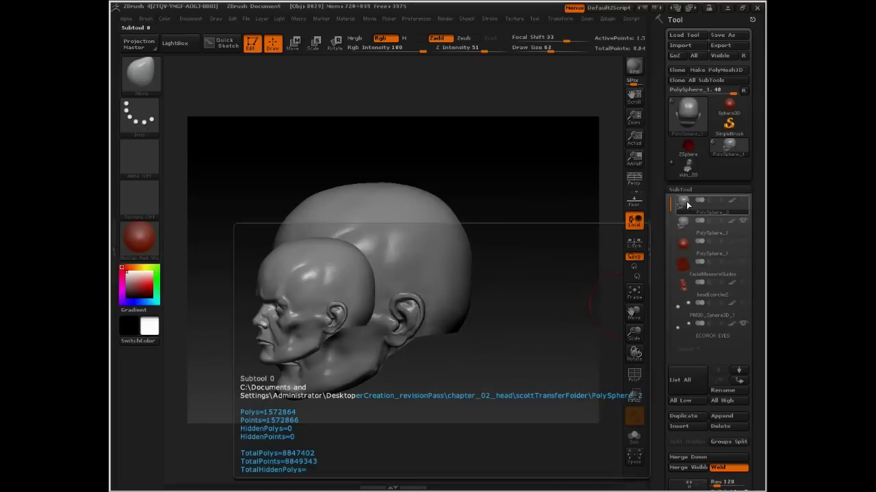
mouse_move(535, 303)
left_mouse_down()
mouse_move(545, 316)
mouse_move(527, 299)
mouse_move(534, 290)
mouse_move(525, 274)
mouse_move(541, 269)
mouse_move(524, 199)
mouse_move(544, 219)
mouse_move(561, 221)
mouse_move(504, 220)
mouse_move(677, 228)
mouse_move(504, 215)
mouse_move(540, 225)
mouse_move(560, 246)
mouse_move(565, 287)
mouse_move(588, 225)
mouse_move(497, 229)
left_mouse_up()
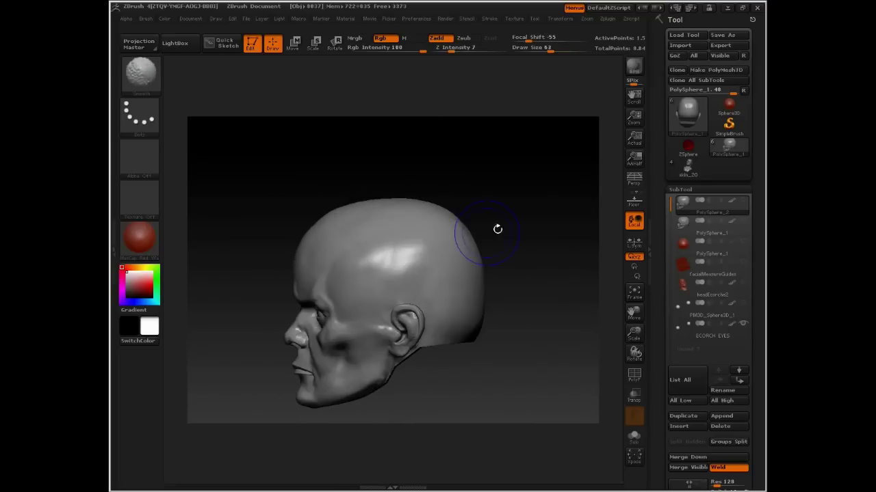
key("shift")
key("shift+d")
key("shift+d")
key("shift+d")
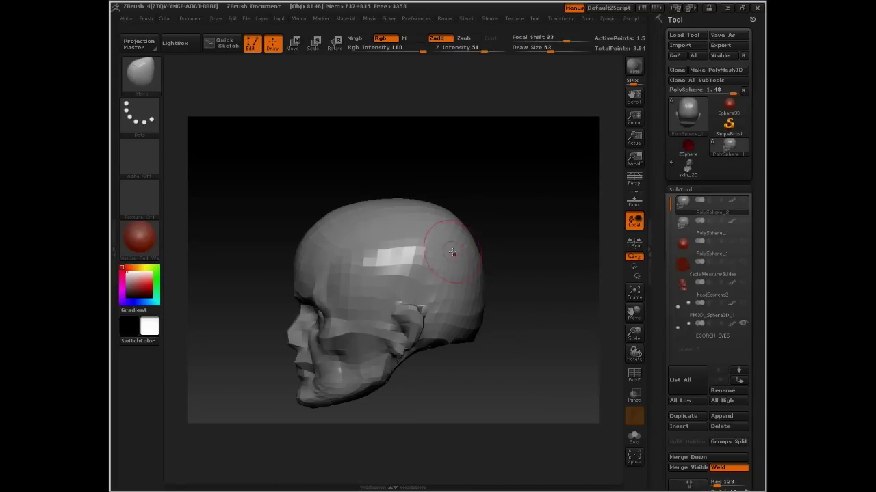
With the Move brush at Draw Size 82, push the upper back of the skull inward into a deep wedge-shaped opening above the ear.
key("space")
left_click_drag(454, 250, 461, 226)
key("space")
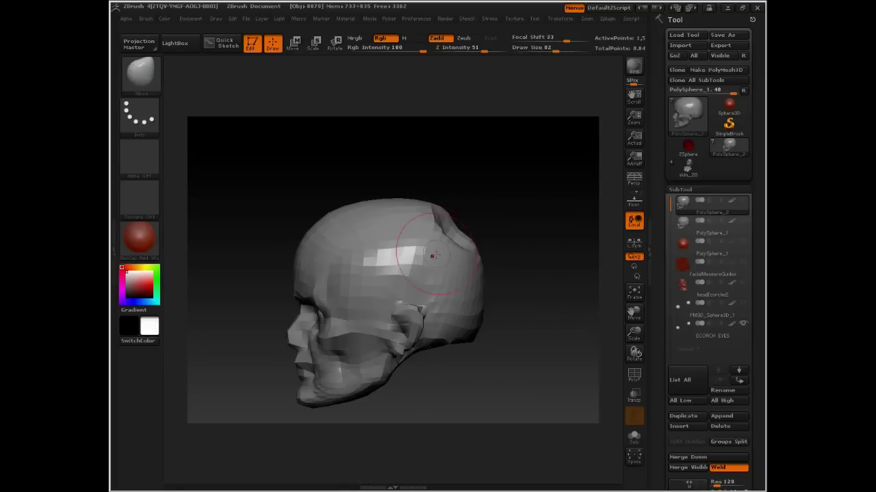
left_click_drag(434, 267, 453, 249, "shift")
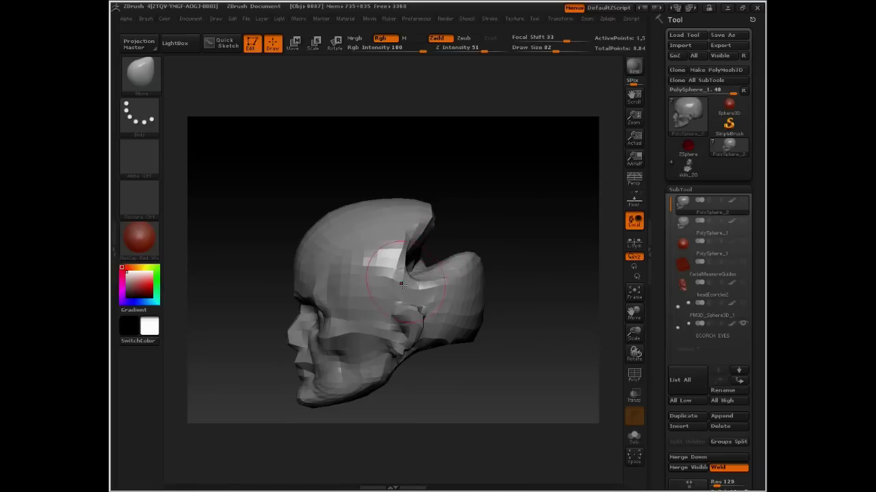
left_click_drag(453, 279, 466, 273)
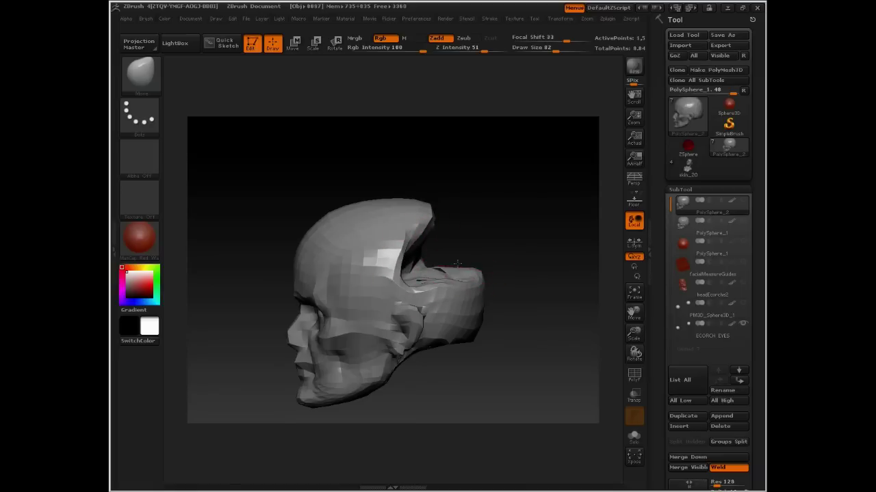
right_click_drag(435, 284, 431, 293)
left_click_drag(413, 278, 399, 285)
mouse_move(405, 254)
left_mouse_down()
mouse_move(391, 258)
mouse_move(385, 276)
left_mouse_up()
left_click_drag(448, 234, 467, 231)
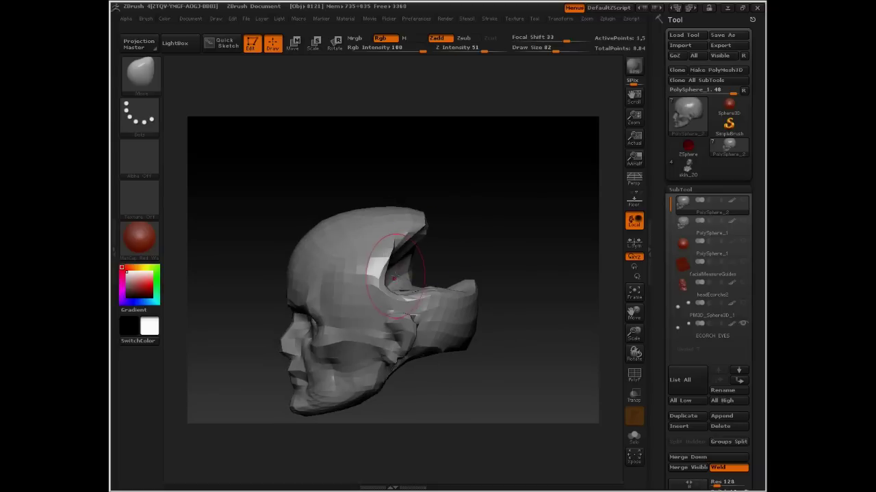
Extend the opening's front edge towards the temple at Draw Size 42, and lower its side rim at Draw Size 48.
key("space")
mouse_move(399, 275)
left_mouse_down()
mouse_move(369, 276)
mouse_move(374, 260)
left_mouse_up()
mouse_move(364, 293)
left_mouse_down()
mouse_move(357, 308)
mouse_move(362, 274)
mouse_move(366, 287)
mouse_move(378, 282)
left_mouse_up()
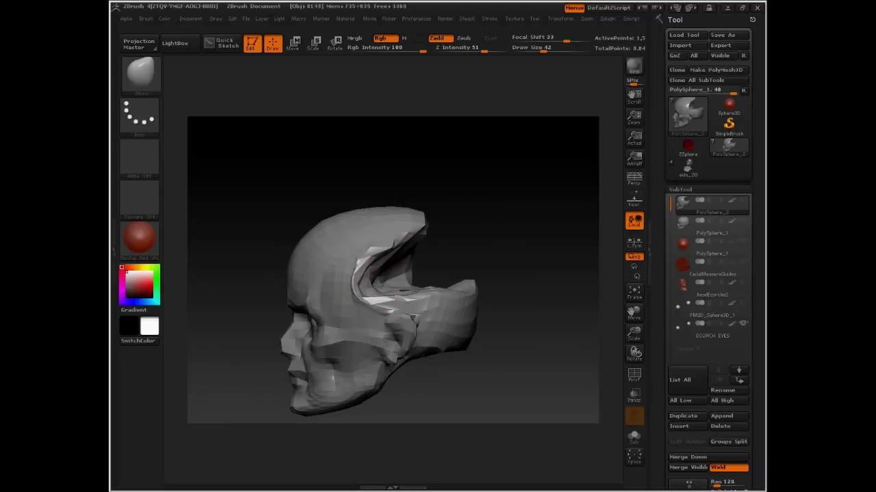
left_click_drag(436, 260, 354, 268)
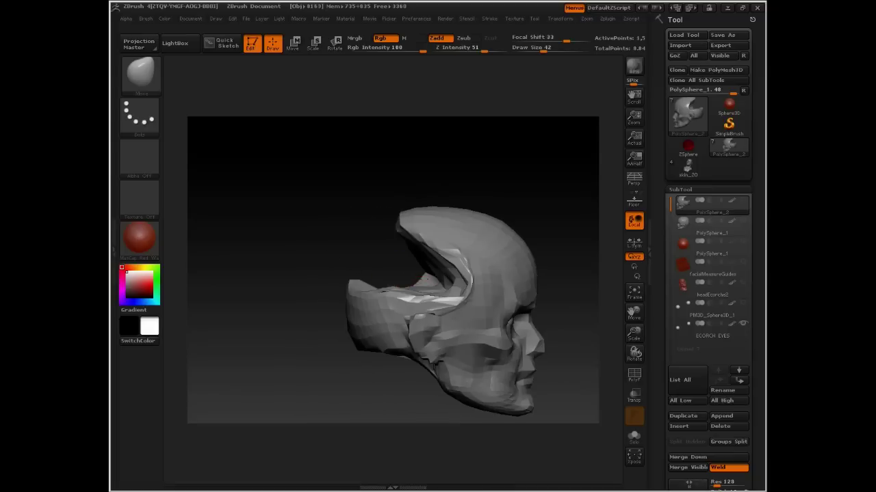
key("space")
mouse_move(413, 286)
left_mouse_down()
mouse_move(429, 286)
mouse_move(401, 312)
left_mouse_up()
key("space")
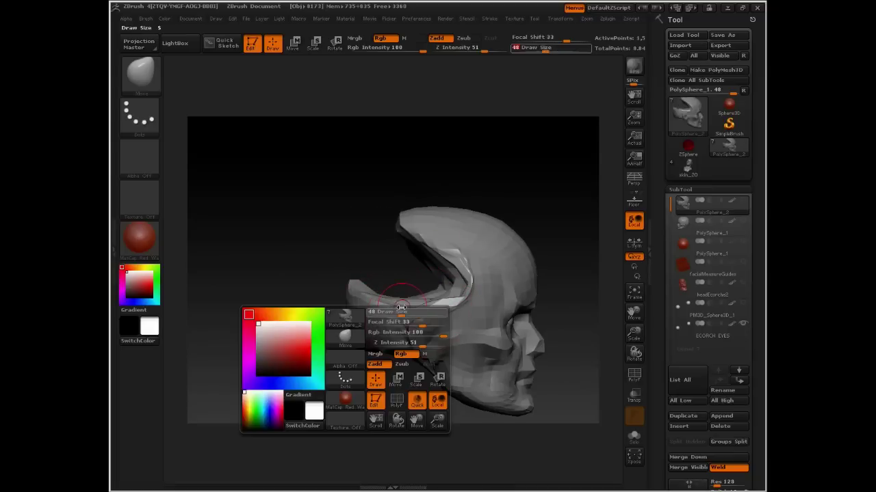
Set the Move brush to Focal Shift 0 and Draw Size 70, and widen and deepen the inside of the skull opening.
left_click_drag(337, 356, 439, 353)
key("space")
left_click(477, 304)
left_click_drag(479, 296, 475, 291)
key("space")
left_click(477, 307)
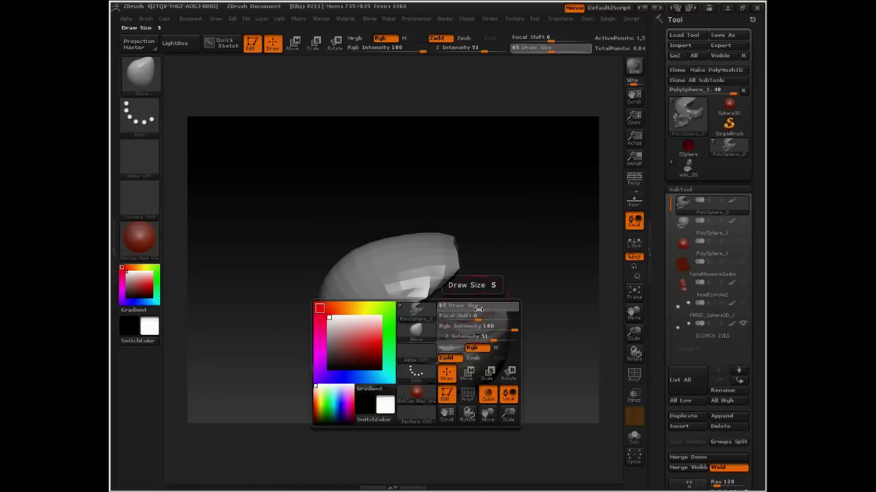
left_click_drag(464, 329, 473, 336)
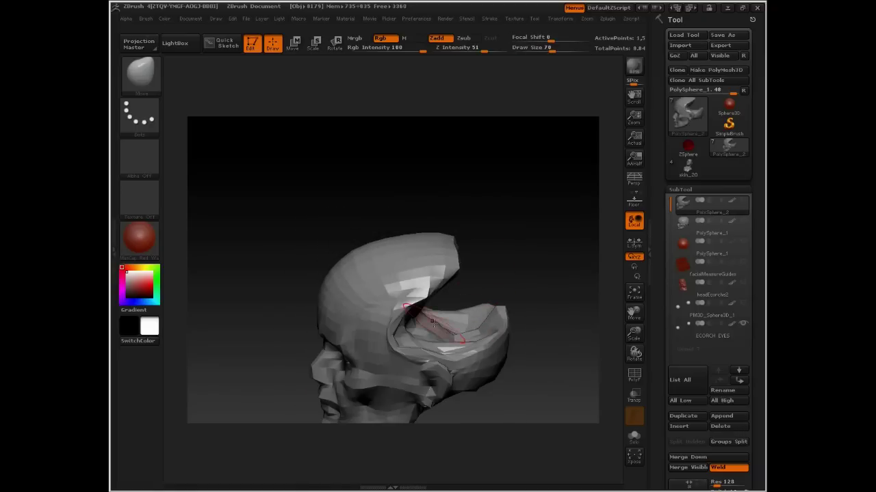
mouse_move(484, 253)
left_mouse_down("alt")
mouse_move(504, 203)
mouse_move(493, 205)
mouse_move(517, 206)
mouse_move(506, 196)
mouse_move(562, 214)
mouse_move(537, 203)
mouse_move(547, 210)
mouse_move(545, 300)
mouse_move(440, 308)
left_mouse_up("alt")
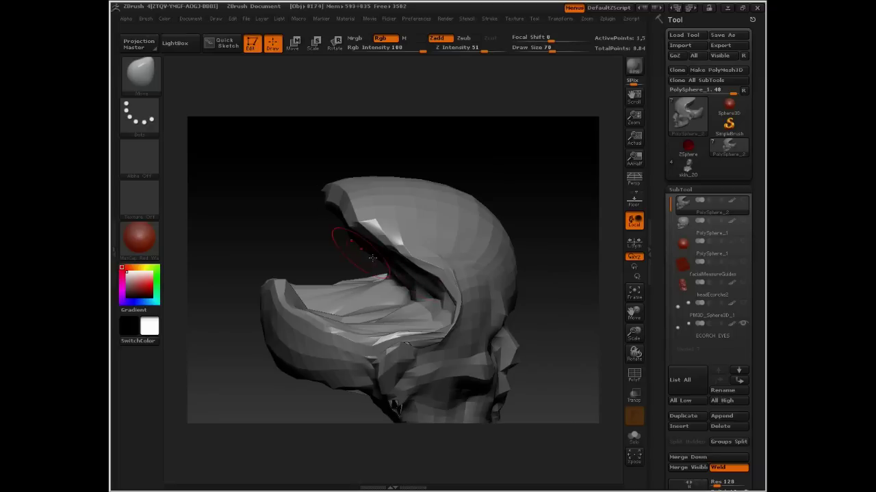
left_click_drag(362, 259, 451, 260)
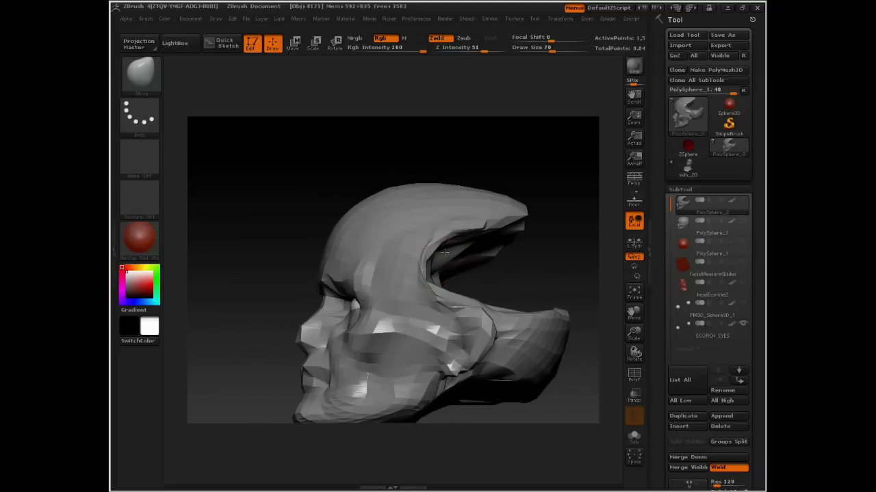
Refine the opening's rim with the Move brush at Draw Size 37, and raise the subdivision level to smooth the head.
left_click_drag(524, 250, 288, 301)
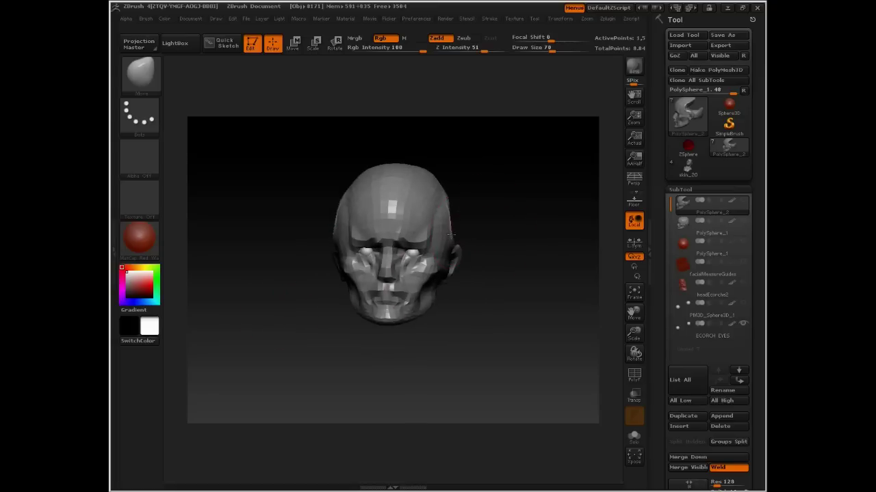
left_click_drag(409, 252, 391, 315, "ctrl")
mouse_move(521, 179)
left_mouse_down()
mouse_move(471, 175)
mouse_move(469, 166)
mouse_move(446, 200)
left_mouse_up()
left_click_drag(318, 264, 338, 242, "ctrl")
left_click_drag(305, 339, 297, 290)
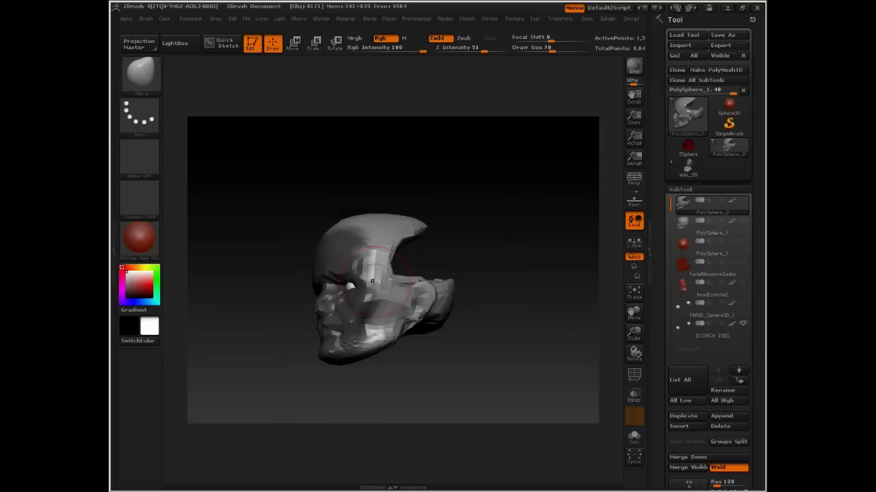
mouse_move(469, 224)
left_mouse_down()
mouse_move(482, 190)
mouse_move(469, 186)
left_mouse_up()
key("space")
left_click_drag(405, 246, 393, 248)
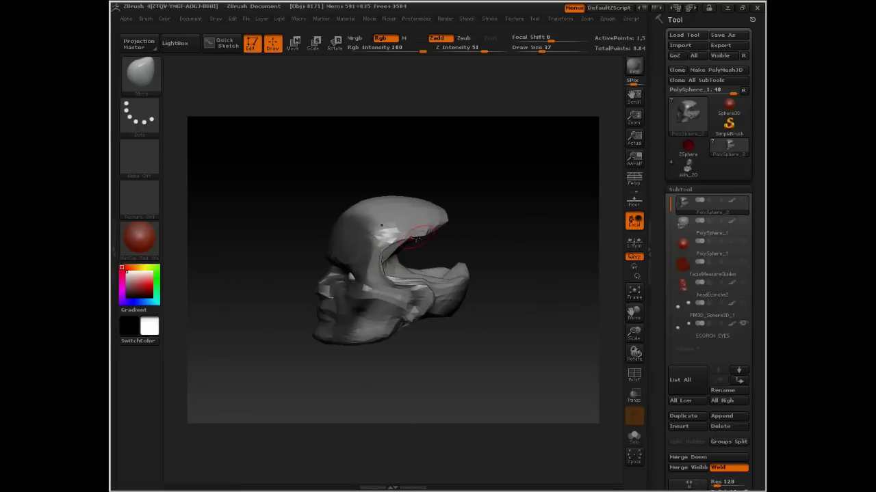
mouse_move(467, 194)
left_mouse_down()
mouse_move(473, 291)
mouse_move(499, 196)
mouse_move(427, 236)
mouse_move(450, 352)
mouse_move(472, 383)
mouse_move(503, 388)
mouse_move(493, 374)
left_mouse_up()
left_click_drag(447, 262, 419, 263)
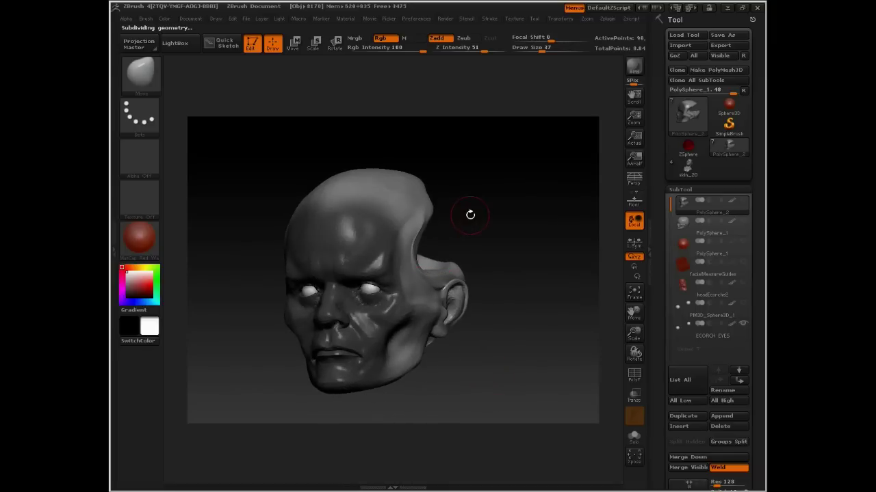
Examine the carved skull opening and its rim from the front, side and above.
mouse_move(470, 215)
left_mouse_down()
mouse_move(483, 244)
mouse_move(496, 203)
mouse_move(531, 201)
mouse_move(518, 201)
mouse_move(518, 189)
mouse_move(524, 199)
mouse_move(565, 187)
mouse_move(516, 184)
left_mouse_up()
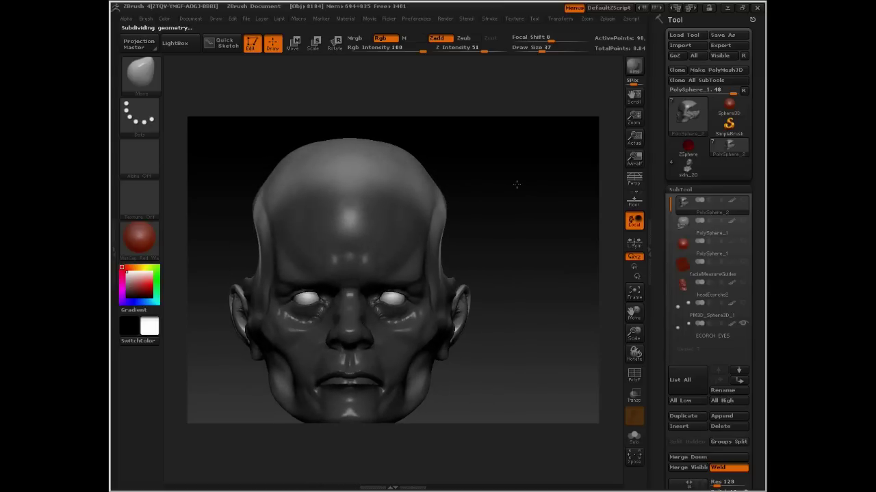
mouse_move(466, 243)
left_mouse_down()
mouse_move(516, 215)
mouse_move(458, 221)
mouse_move(472, 212)
left_mouse_up()
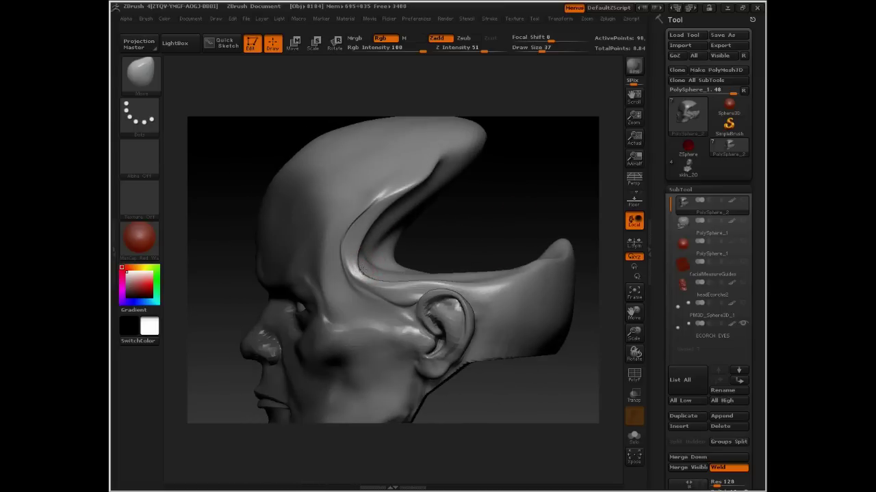
left_click_drag(430, 236, 438, 220)
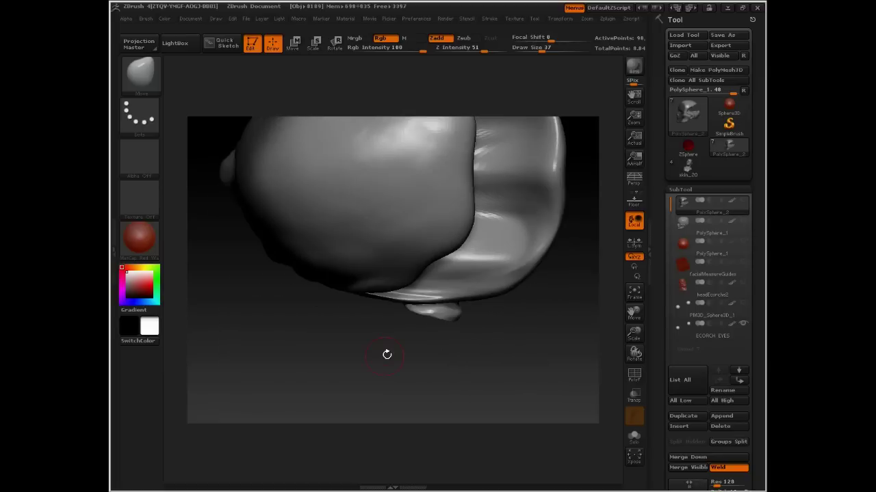
left_click_drag(386, 354, 489, 473, "alt")
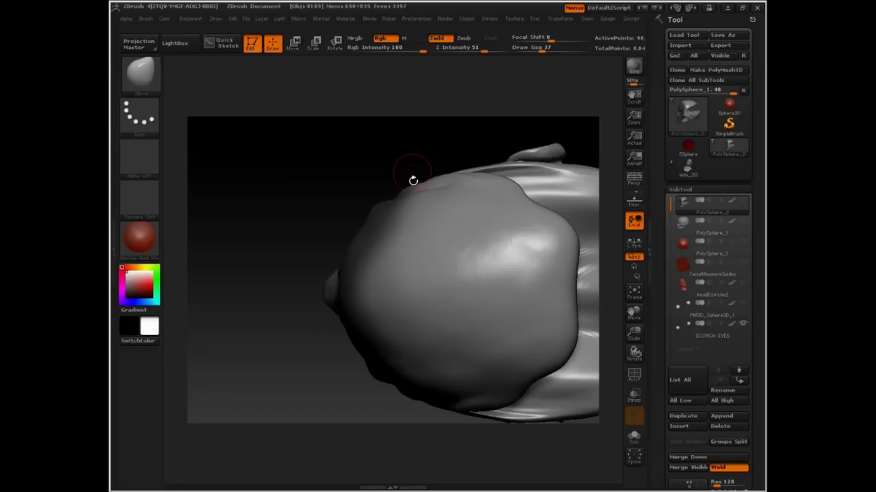
left_click_drag(332, 362, 318, 275)
left_click_drag(259, 370, 189, 279, "alt")
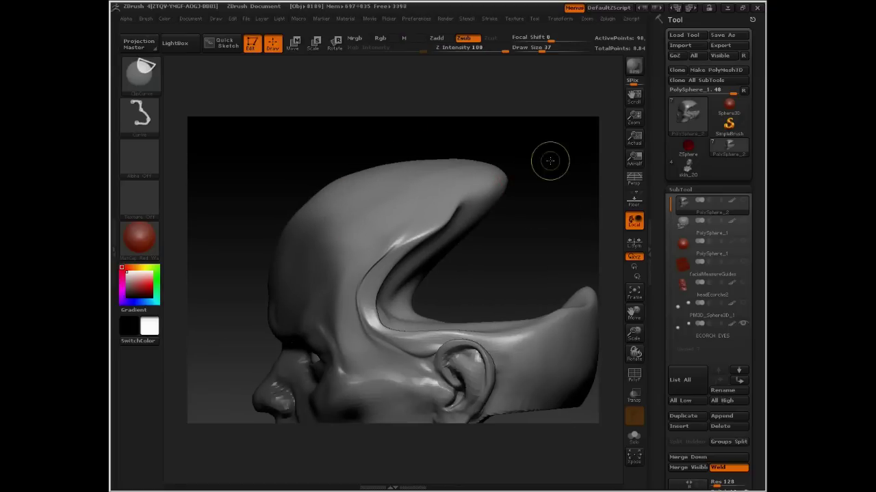
Try to clip the skull opening with a ClipCurve running along its upper rim and down towards the temple.
mouse_move(575, 132)
left_mouse_down("ctrl+shift")
mouse_move(509, 205)
mouse_move(465, 199)
mouse_move(379, 267)
left_mouse_up("ctrl+shift")
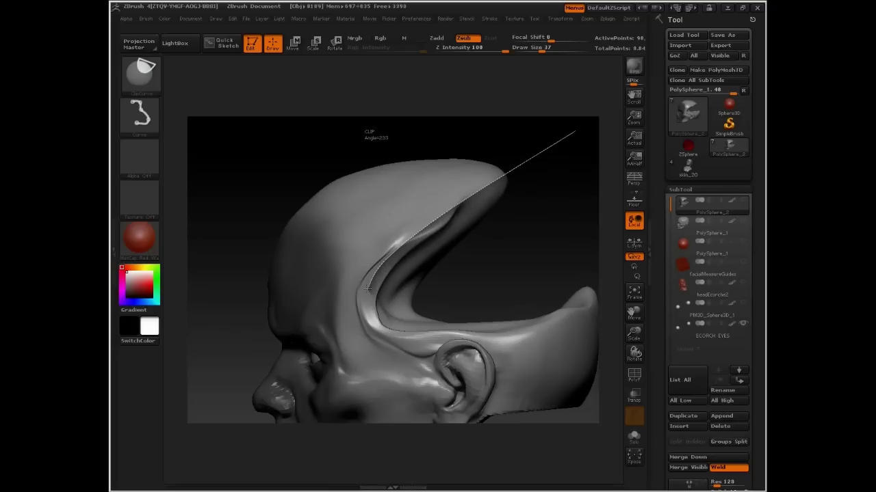
left_click_drag(368, 320, 599, 240, "ctrl+shift")
key("alt")
left_click_drag(531, 197, 496, 262, "ctrl+shift")
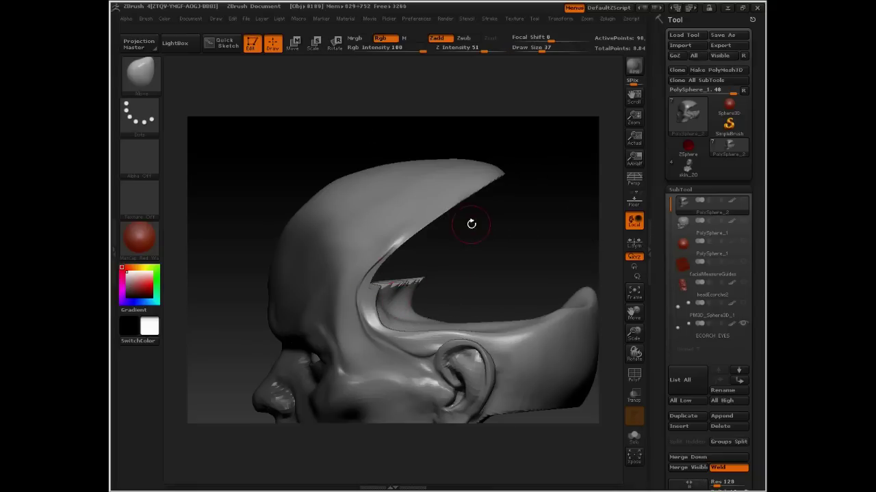
mouse_move(471, 224)
left_mouse_down()
mouse_move(582, 226)
mouse_move(581, 247)
mouse_move(561, 166)
mouse_move(485, 228)
left_mouse_up()
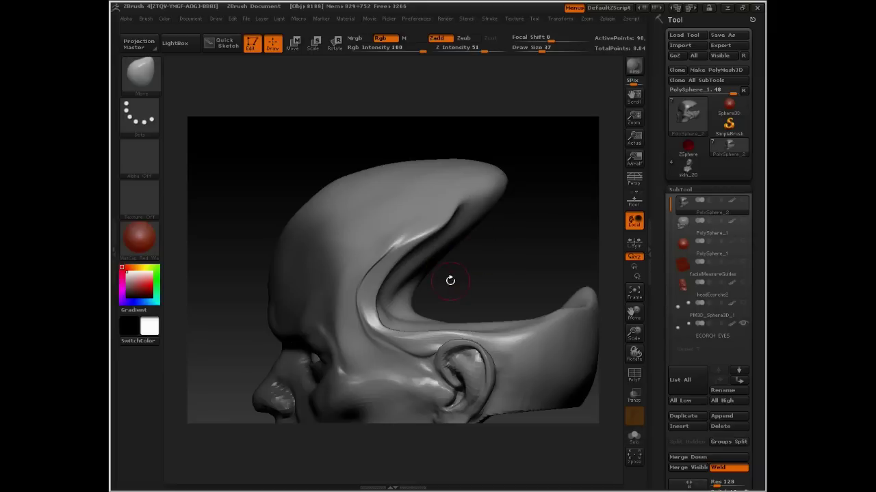
Mask the back of the head behind the ear.
mouse_move(450, 281)
left_mouse_down()
mouse_move(514, 254)
mouse_move(527, 201)
mouse_move(546, 236)
mouse_move(535, 207)
mouse_move(479, 208)
mouse_move(464, 255)
mouse_move(420, 272)
mouse_move(354, 323)
mouse_move(415, 301)
mouse_move(427, 267)
left_mouse_up()
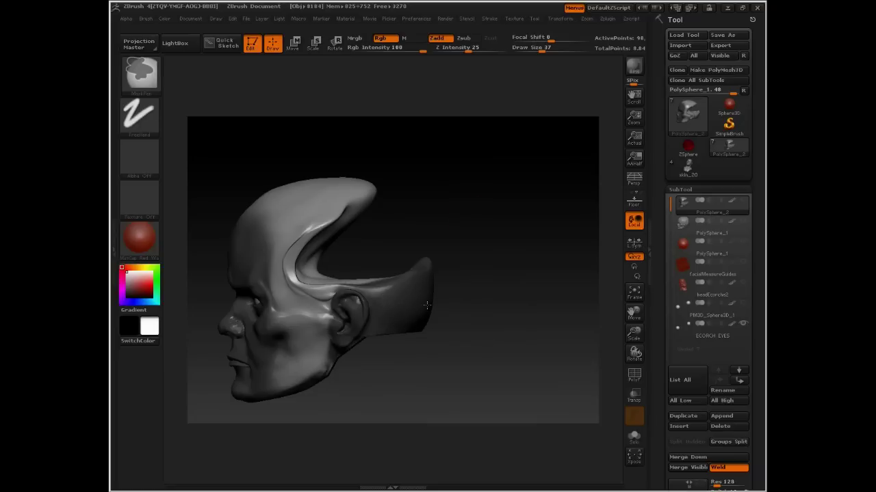
left_click_drag(482, 273, 460, 308)
mouse_move(419, 254)
left_mouse_down("ctrl")
mouse_move(399, 272)
mouse_move(387, 270)
mouse_move(370, 302)
mouse_move(346, 294)
left_mouse_up("ctrl")
mouse_move(466, 225)
left_mouse_down("shift")
mouse_move(452, 182)
mouse_move(433, 222)
mouse_move(478, 199)
left_mouse_up("shift")
Try several ClipCurve cuts following the opening's rim from the upper back of the skull around the temple towards the ear.
mouse_move(484, 139)
left_mouse_down("ctrl+shift")
mouse_move(410, 174)
mouse_move(327, 239)
left_mouse_up("ctrl+shift")
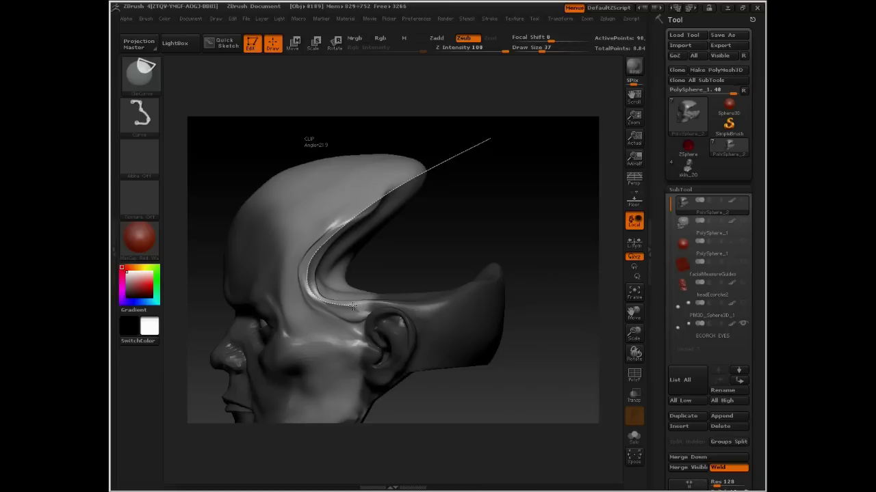
left_click_drag(359, 306, 619, 328, "ctrl+shift")
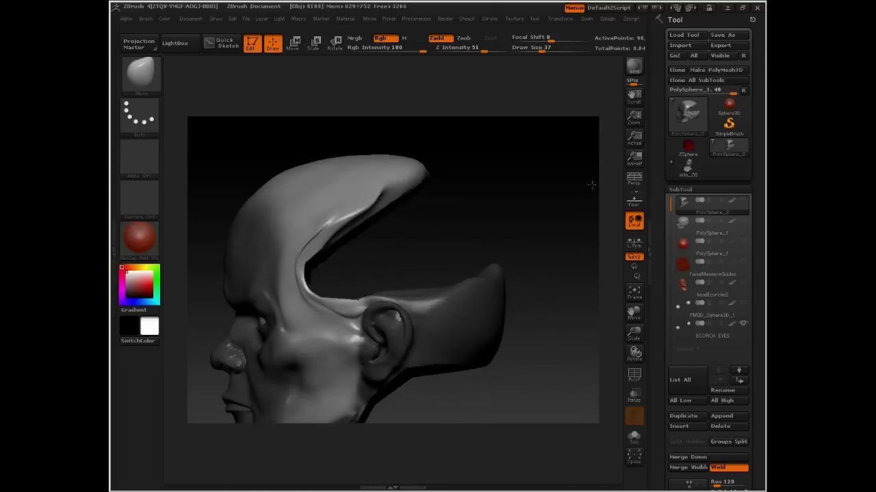
mouse_move(591, 184)
left_mouse_down()
mouse_move(578, 193)
mouse_move(541, 193)
mouse_move(463, 168)
mouse_move(440, 182)
mouse_move(410, 185)
mouse_move(471, 170)
mouse_move(295, 192)
mouse_move(388, 205)
left_mouse_up()
mouse_move(510, 124)
left_mouse_down()
mouse_move(445, 121)
mouse_move(394, 199)
mouse_move(375, 202)
left_mouse_up()
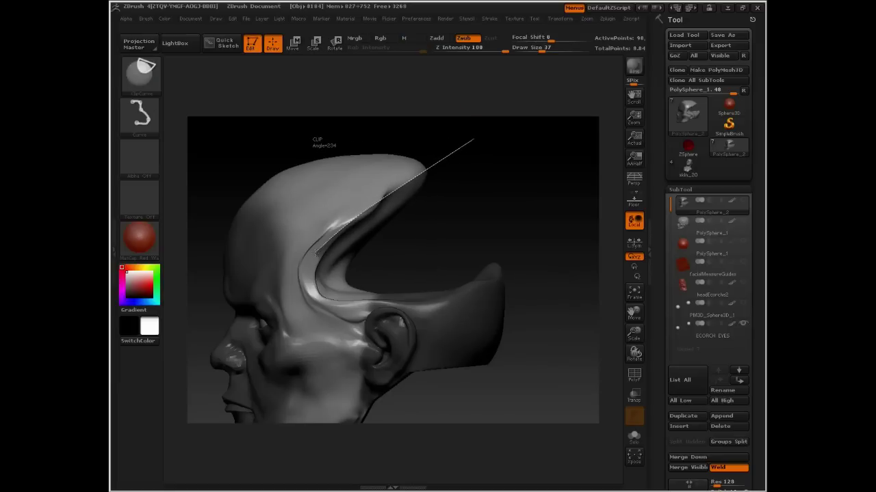
left_click_drag(316, 253, 418, 227, "ctrl+shift")
key("space")
left_click_drag(451, 146, 304, 287, "ctrl+shift")
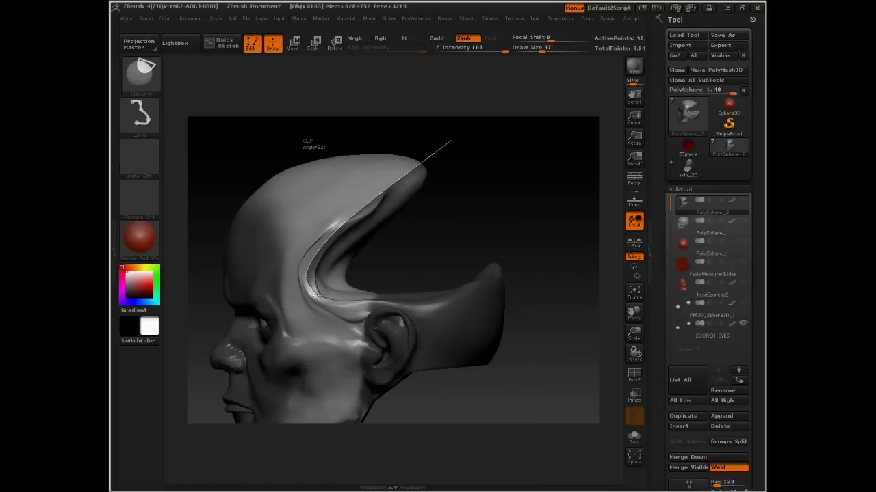
key("ctrl+z")
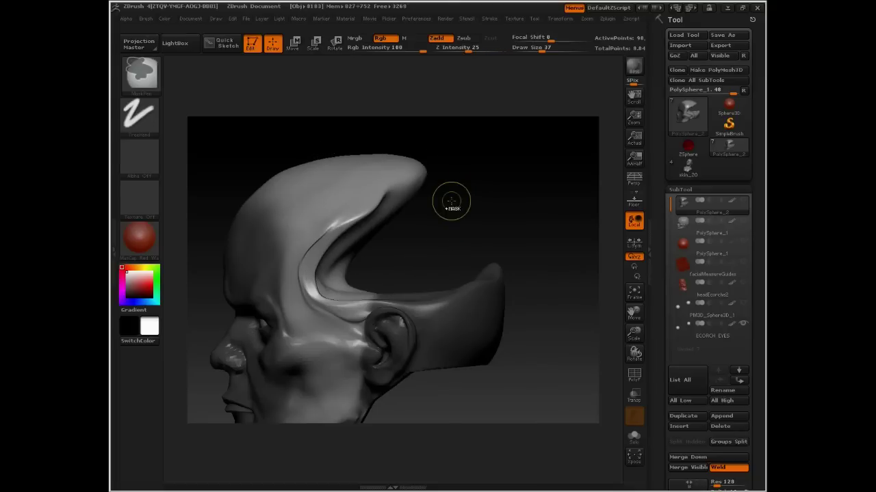
Clip a round cut through the temple-side end of the skull opening with the ClipCircleCenter brush from the side view.
left_click_drag(470, 202, 439, 226)
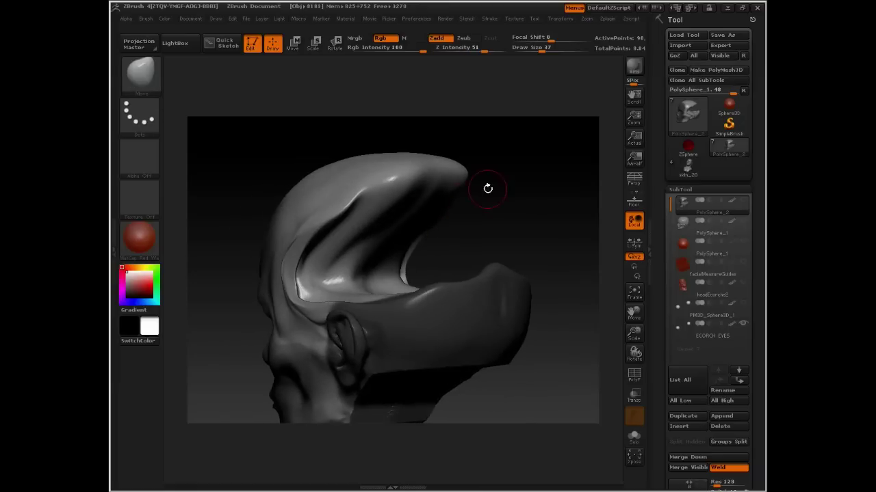
mouse_move(487, 189)
left_mouse_down("shift")
mouse_move(503, 188)
mouse_move(432, 201)
mouse_move(463, 189)
left_mouse_up("shift")
left_click(141, 73)
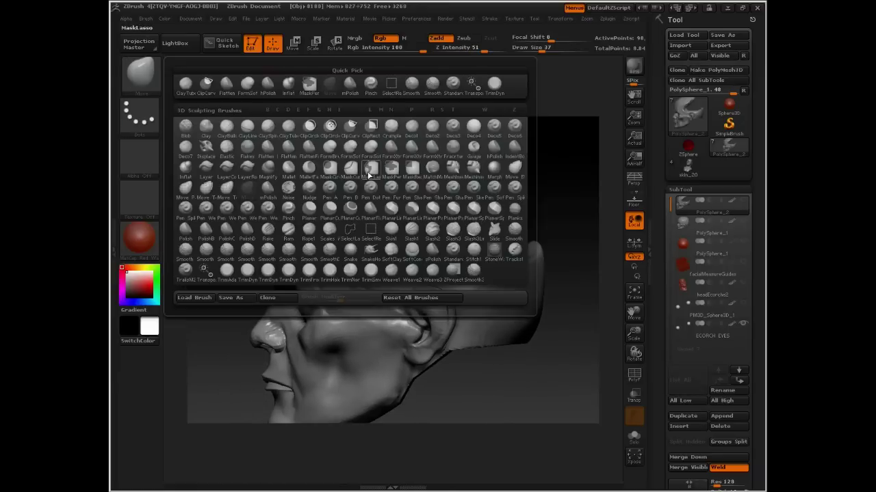
left_click(330, 127)
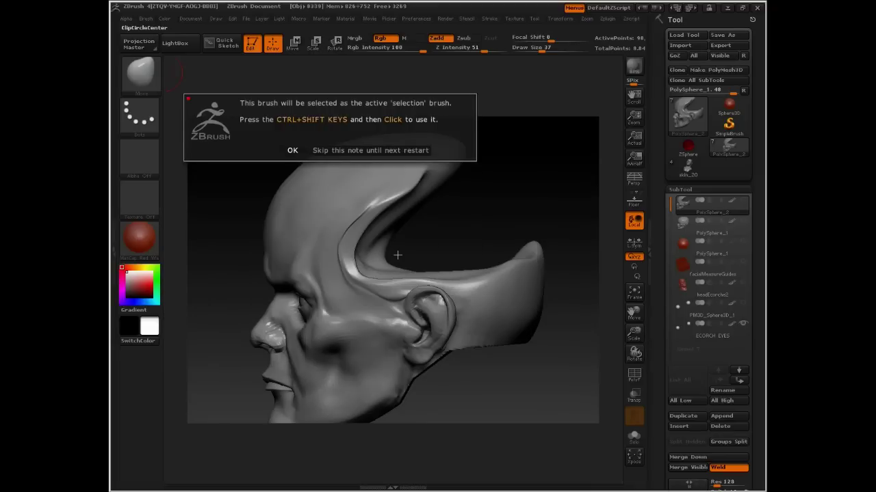
left_click(292, 150)
key("ctrl+shift")
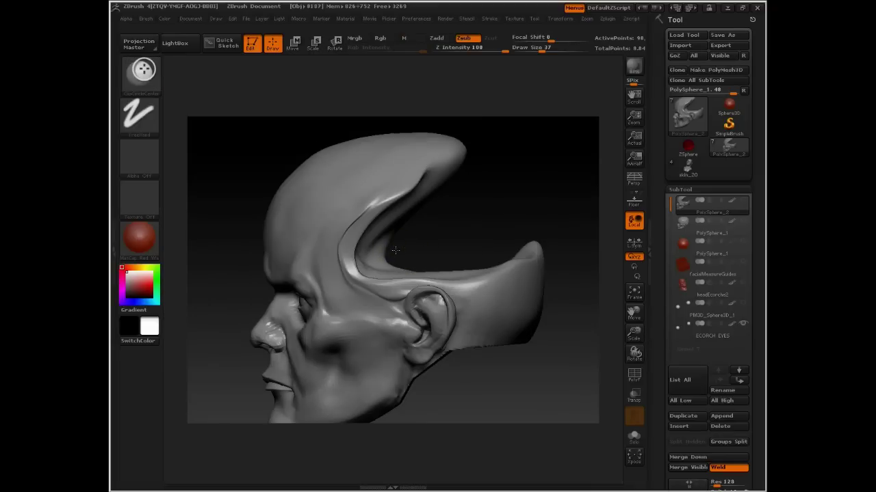
mouse_move(404, 244)
left_mouse_down("ctrl+shift")
mouse_move(420, 270)
mouse_move(405, 276)
mouse_move(420, 277)
mouse_move(380, 261)
mouse_move(400, 269)
left_mouse_up("ctrl+shift")
key("space")
key("ctrl+z")
key("ctrl+z")
mouse_move(430, 223)
left_mouse_down()
mouse_move(394, 230)
mouse_move(446, 225)
mouse_move(418, 235)
left_mouse_up()
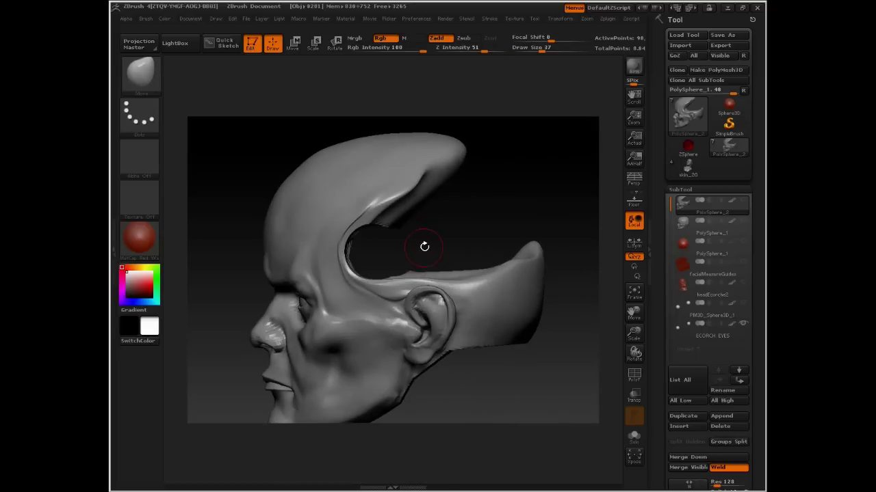
Mask the upper skull and clip the opening's lower rim with ClipCurve, following it from the back of the head to the temple.
left_click_drag(343, 104, 259, 263, "ctrl")
left_click_drag(473, 76, 204, 268, "ctrl")
left_click(155, 73)
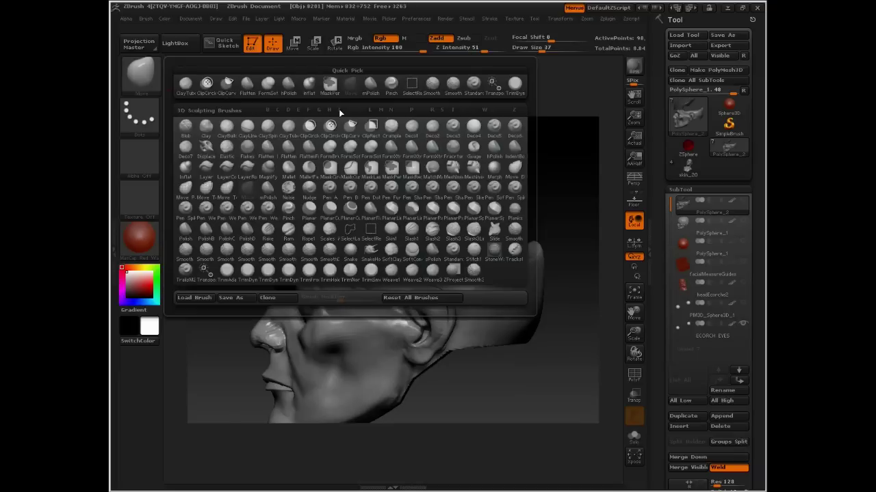
left_click(352, 127)
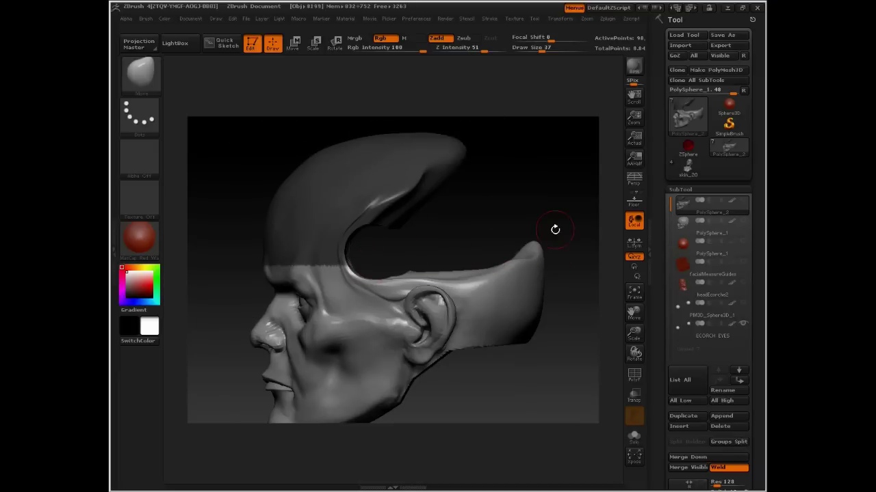
mouse_move(579, 203)
left_mouse_down("ctrl+shift")
mouse_move(540, 240)
mouse_move(359, 251)
mouse_move(390, 251)
mouse_move(414, 237)
mouse_move(396, 305)
mouse_move(568, 182)
mouse_move(552, 221)
mouse_move(502, 270)
mouse_move(422, 278)
left_mouse_up("ctrl+shift")
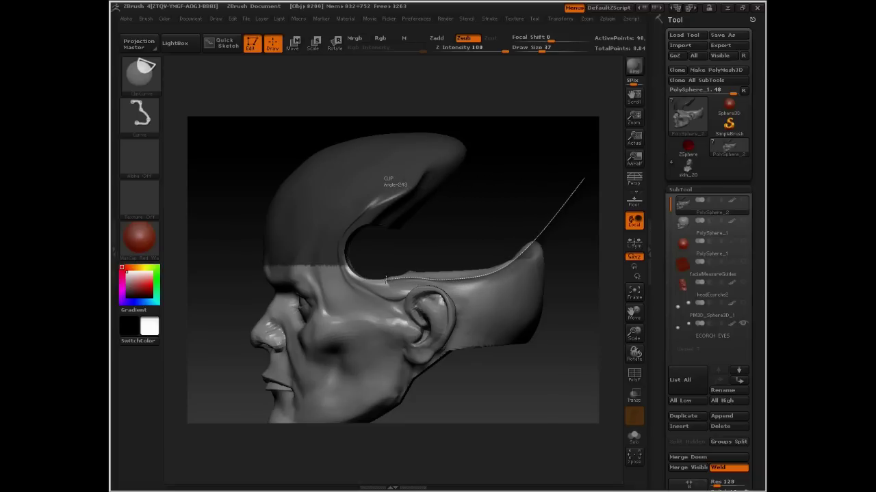
left_click_drag(383, 279, 369, 277, "ctrl+shift")
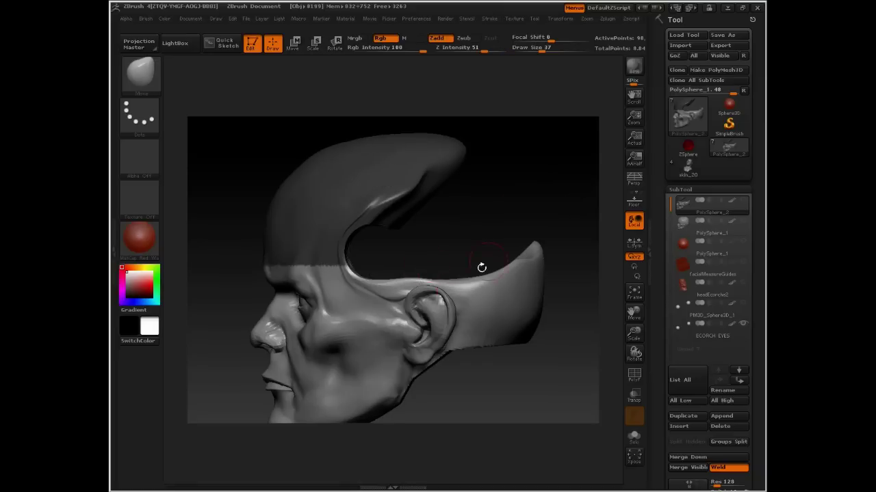
mouse_move(481, 267)
left_mouse_down()
mouse_move(496, 225)
mouse_move(506, 236)
mouse_move(511, 216)
mouse_move(479, 203)
mouse_move(489, 195)
mouse_move(479, 199)
mouse_move(497, 193)
mouse_move(474, 236)
mouse_move(486, 203)
mouse_move(499, 207)
mouse_move(488, 201)
left_mouse_up()
Invert the mask and clip the opening's upper rim with ClipCurve from the skull's upper back down to the round cut.
key("ctrl+shift")
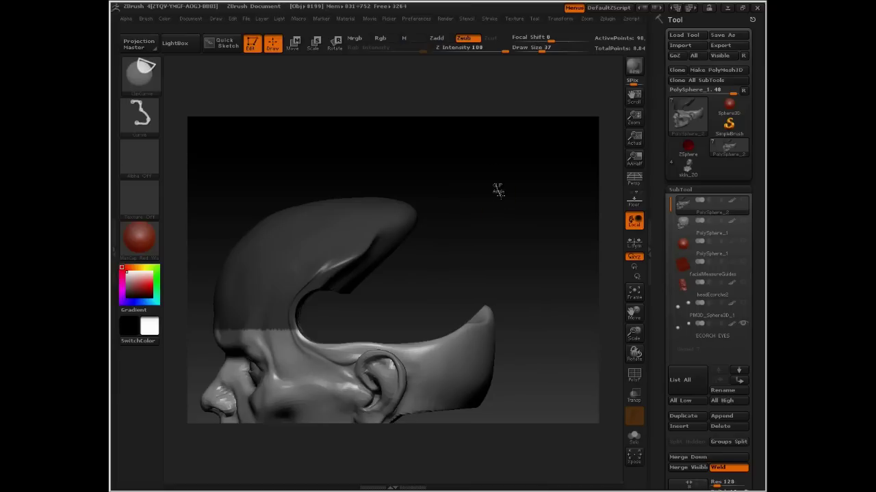
left_click(463, 238, "ctrl")
left_click_drag(473, 231, 492, 200, "alt")
key("ctrl+shift")
mouse_move(331, 276)
left_mouse_down("ctrl+shift")
mouse_move(344, 258)
mouse_move(485, 172)
mouse_move(411, 205)
mouse_move(425, 165)
mouse_move(420, 188)
mouse_move(335, 263)
left_mouse_up("ctrl+shift")
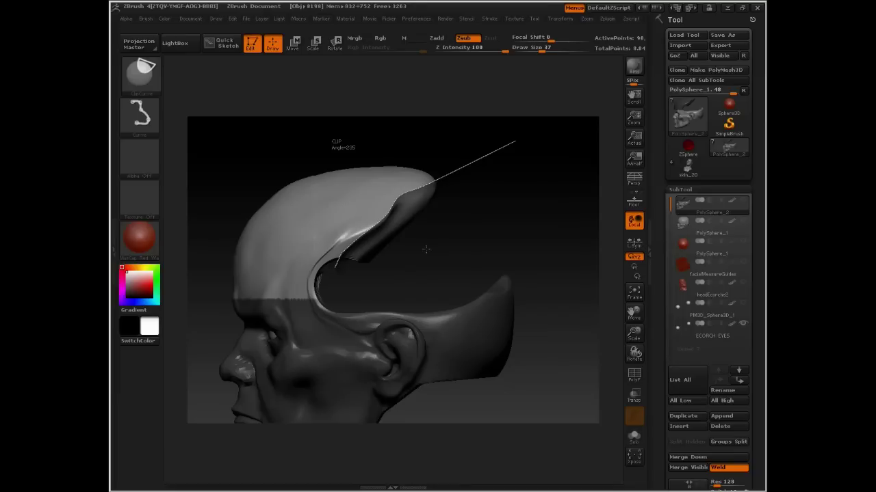
mouse_move(468, 243)
left_mouse_down()
mouse_move(422, 238)
mouse_move(447, 239)
left_mouse_up()
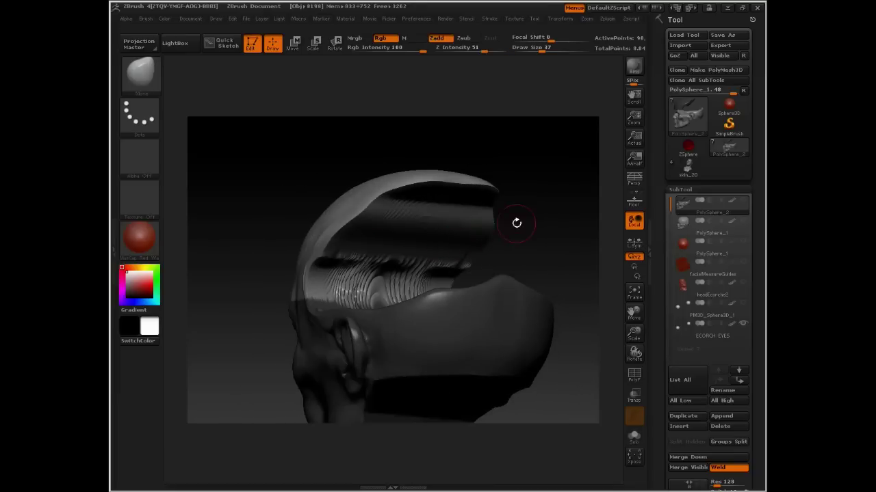
left_click_drag(517, 223, 495, 228)
Subdivide the partly masked head mesh, check the cut surfaces from behind, and clear the mask.
key("ctrl+d")
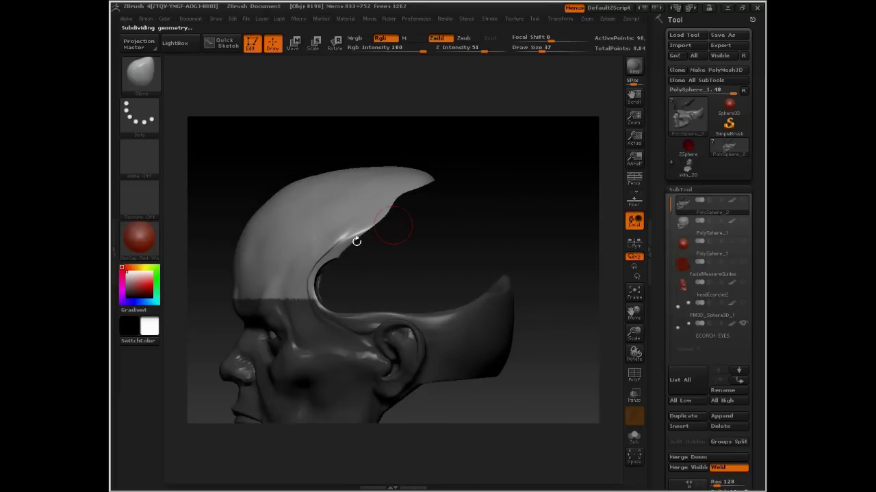
left_click_drag(440, 236, 424, 240)
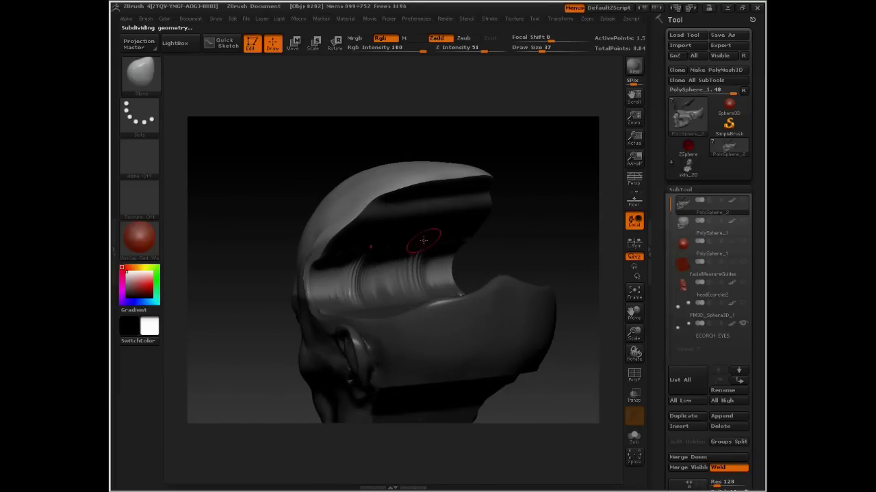
left_click_drag(482, 236, 537, 225)
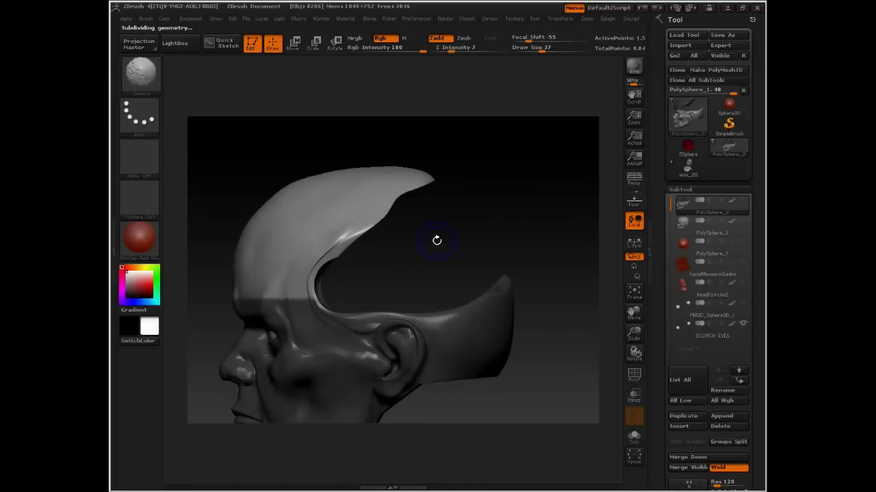
left_click_drag(426, 266, 348, 275)
left_click_drag(377, 250, 521, 251)
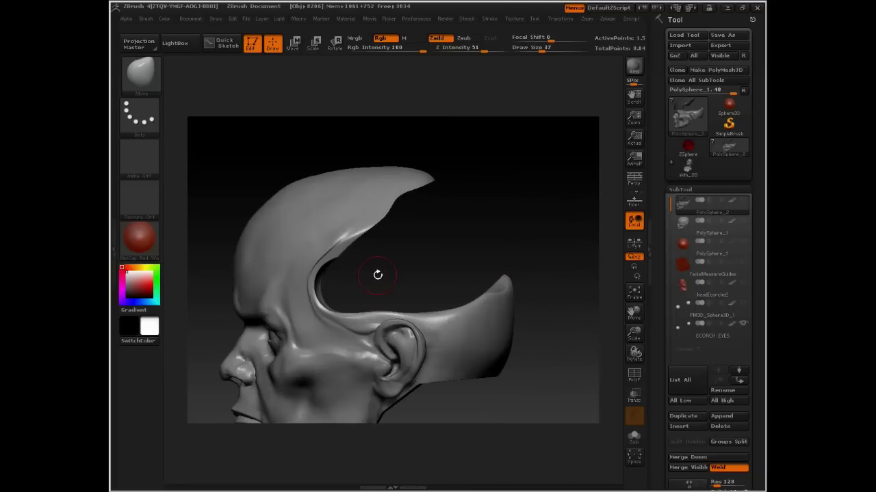
Mask the skull down to the brow, trim the opening's lower rim again with ClipCurve from the back towards the temple, and clear the mask.
mouse_move(471, 97)
left_mouse_down("ctrl")
mouse_move(254, 219)
mouse_move(209, 259)
left_mouse_up("ctrl")
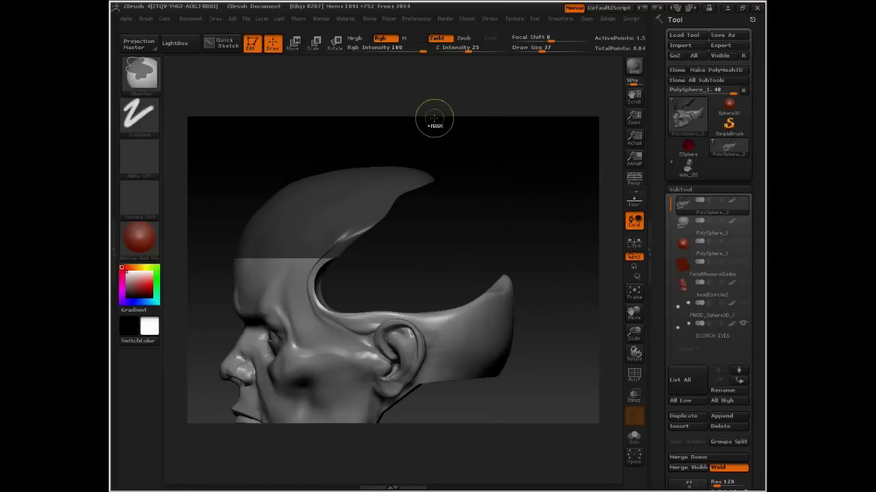
left_click_drag(433, 117, 200, 308, "ctrl")
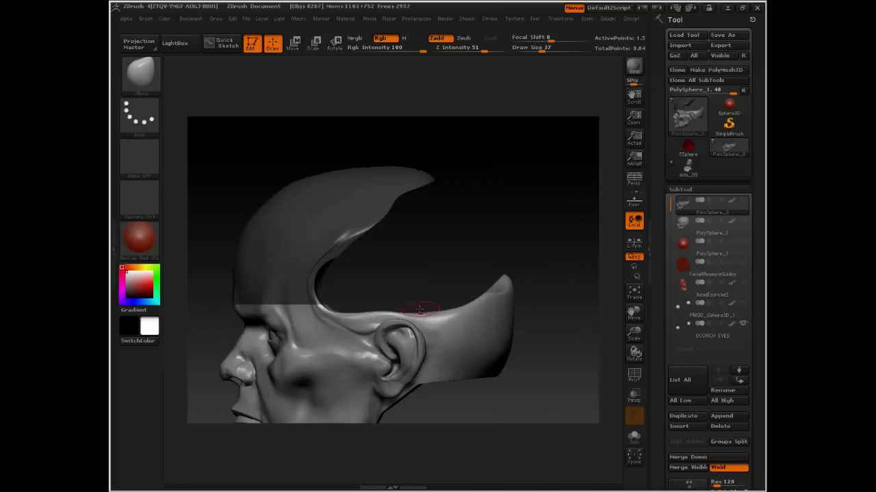
mouse_move(560, 221)
left_mouse_down("ctrl+shift")
mouse_move(486, 295)
mouse_move(449, 312)
mouse_move(414, 313)
left_mouse_up("ctrl+shift")
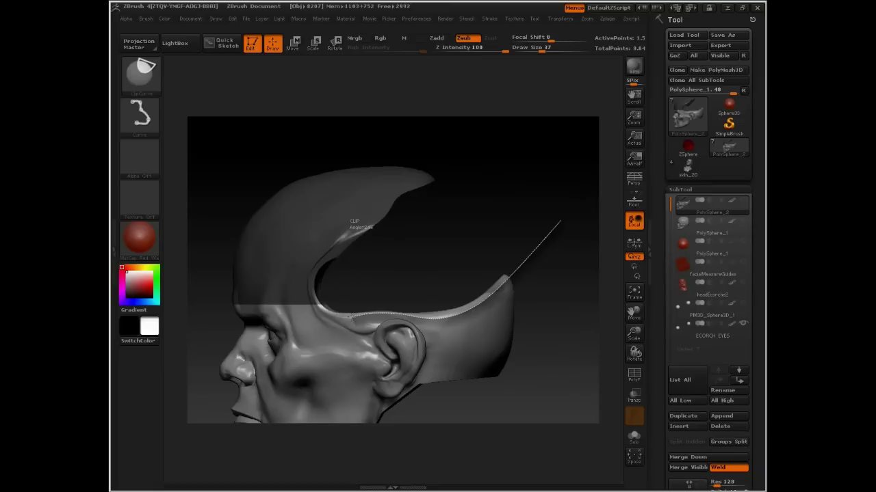
left_click_drag(350, 317, 349, 316, "ctrl+shift")
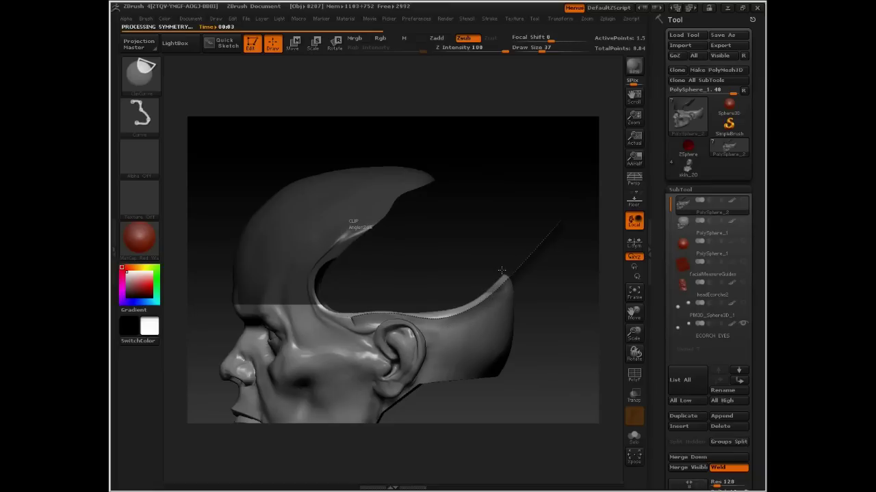
mouse_move(488, 267)
left_mouse_down()
mouse_move(508, 244)
mouse_move(523, 260)
mouse_move(553, 205)
mouse_move(470, 202)
left_mouse_up()
key("ctrl")
Switch to ClipCircleCenter and try a circular clip over the opening's lower front corner at the temple.
key("b")
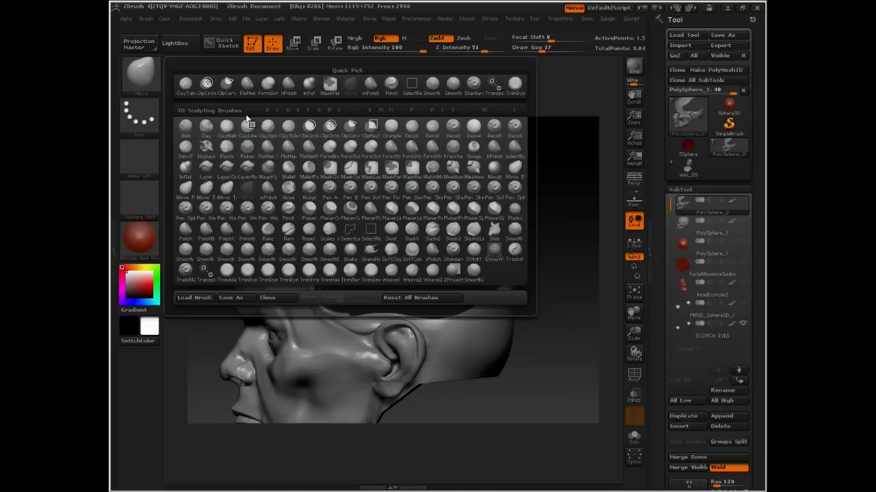
left_click(330, 126)
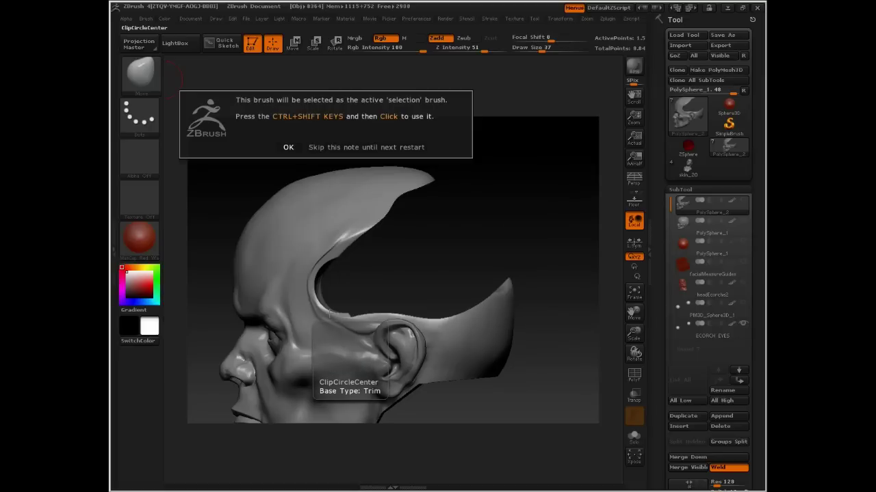
left_click(318, 146)
key("ctrl+shift")
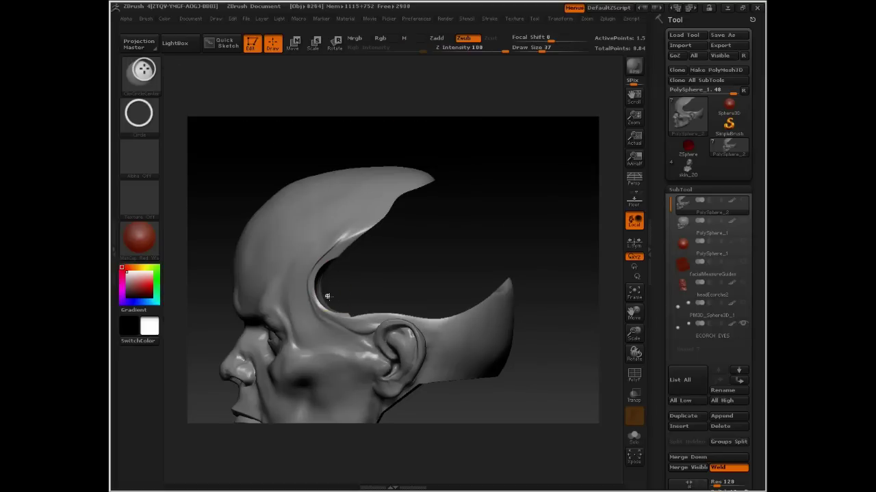
left_click_drag(346, 311, 349, 329, "ctrl+shift")
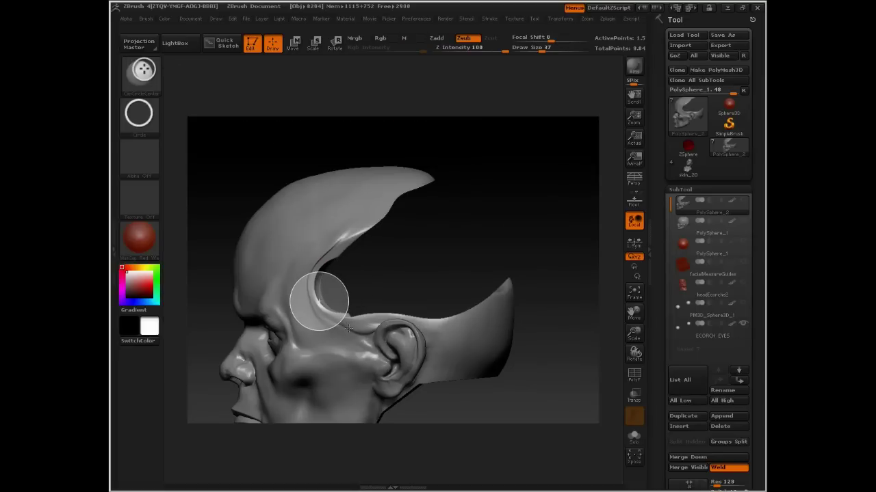
key("alt")
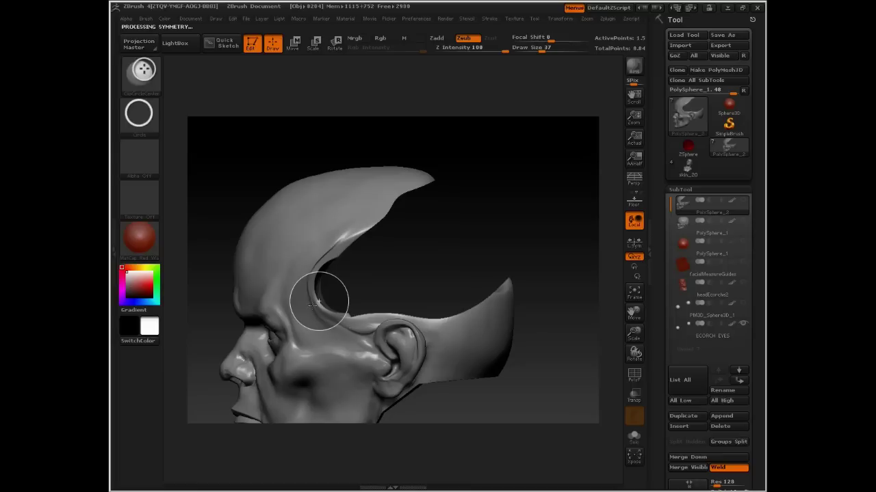
mouse_move(379, 271)
left_mouse_down()
mouse_move(410, 267)
mouse_move(360, 265)
left_mouse_up()
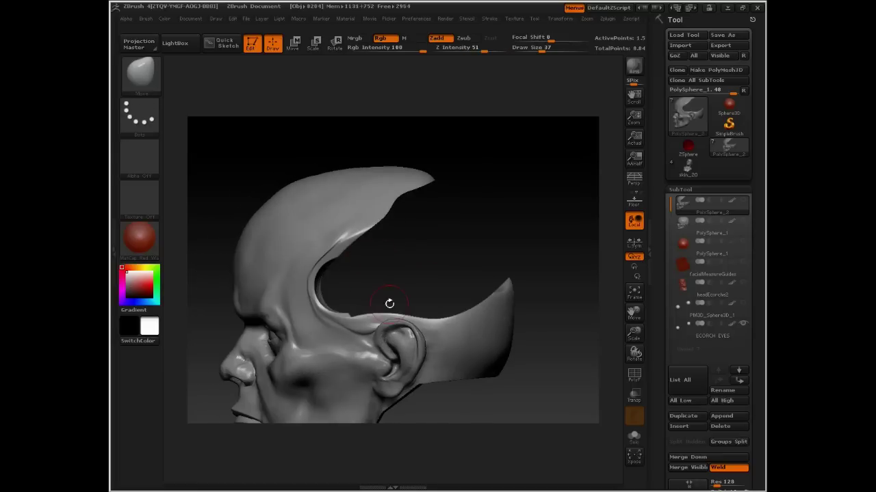
Try a circular clip on the back of the head, overlapping the opening's lower rim, and inspect it from behind.
key("ctrl+shift")
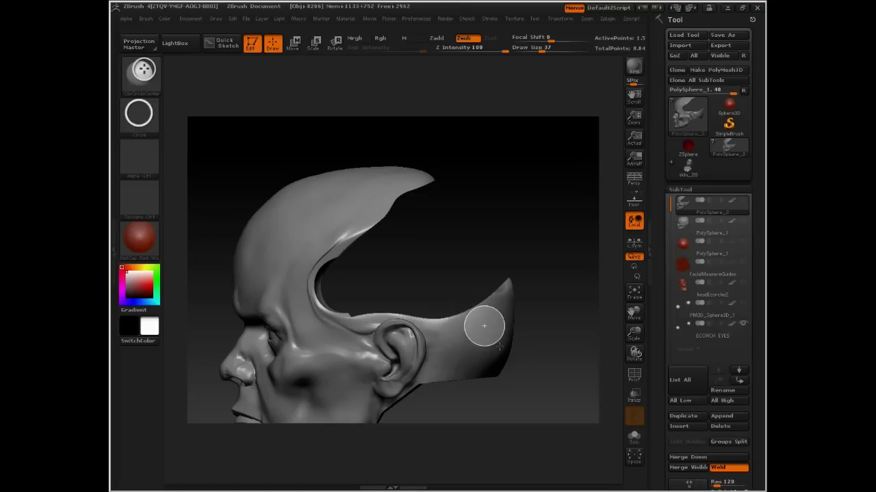
mouse_move(500, 347)
left_mouse_down("ctrl+shift")
mouse_move(504, 361)
mouse_move(494, 361)
left_mouse_up("ctrl+shift")
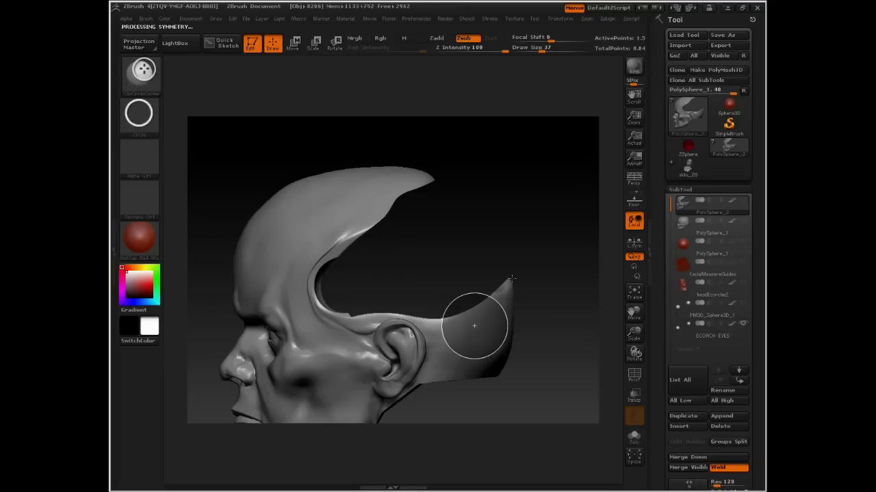
left_click_drag(498, 249, 425, 260)
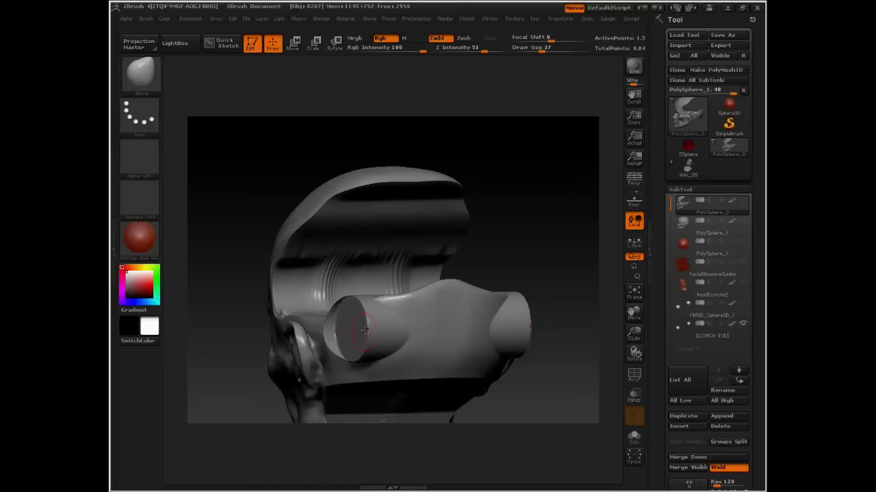
mouse_move(499, 251)
left_mouse_down()
mouse_move(512, 254)
mouse_move(516, 286)
mouse_move(506, 199)
left_mouse_up()
left_click_drag(379, 367, 429, 384)
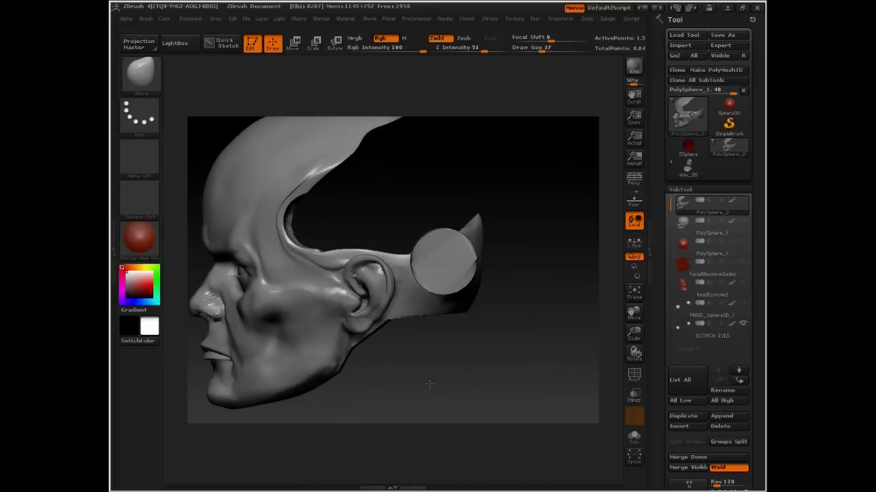
Clip a flat circular disc into the head just behind the ear, below the opening's lower rim.
left_click(433, 304, "ctrl+shift")
mouse_move(418, 308)
left_mouse_down("ctrl+shift")
mouse_move(435, 336)
mouse_move(448, 328)
mouse_move(465, 337)
left_mouse_up("ctrl+shift")
mouse_move(538, 262)
left_mouse_down()
mouse_move(294, 345)
mouse_move(409, 324)
mouse_move(361, 378)
mouse_move(296, 388)
mouse_move(355, 320)
left_mouse_up()
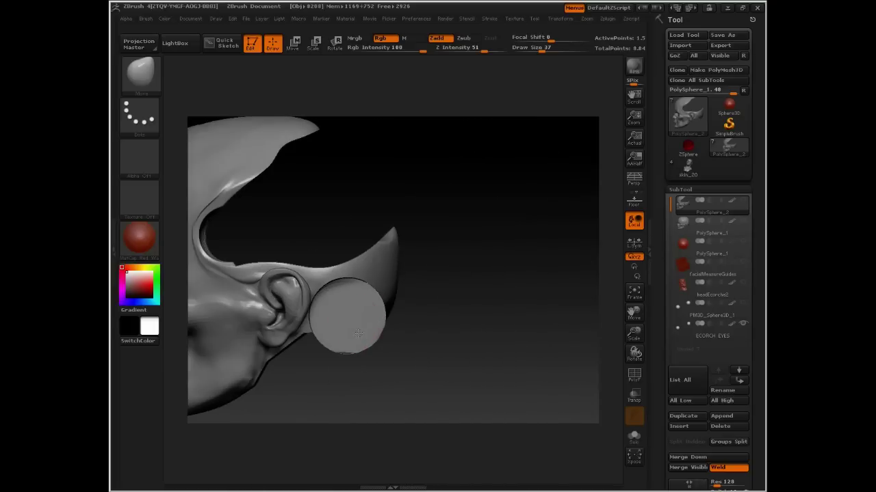
Try further circular clips within and overlapping the disc behind the ear, and undo the overlapping one.
key("ctrl+shift")
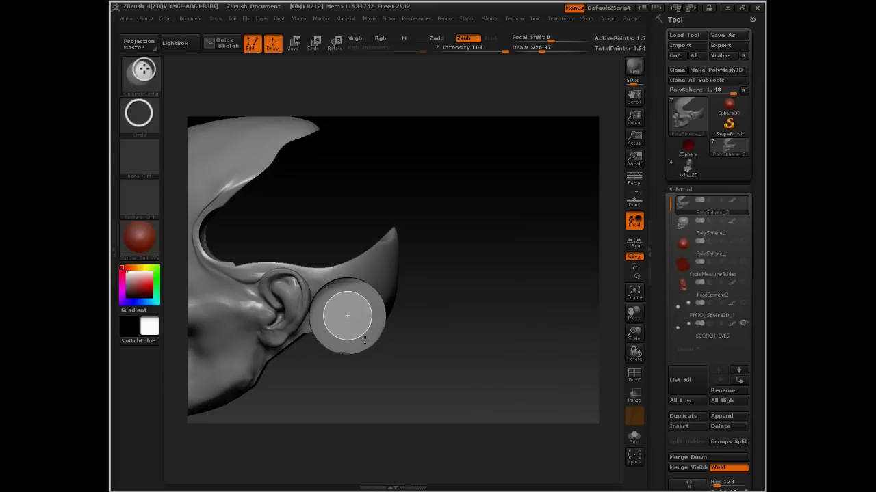
left_click_drag(366, 341, 373, 340, "ctrl+shift")
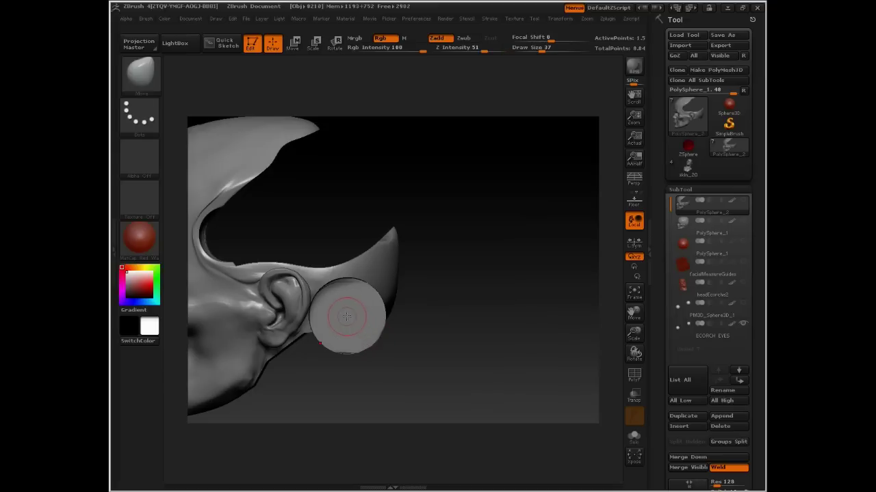
key("ctrl+shift")
mouse_move(500, 254)
left_mouse_down()
mouse_move(444, 270)
mouse_move(487, 257)
mouse_move(431, 297)
left_mouse_up()
key("ctrl+shift")
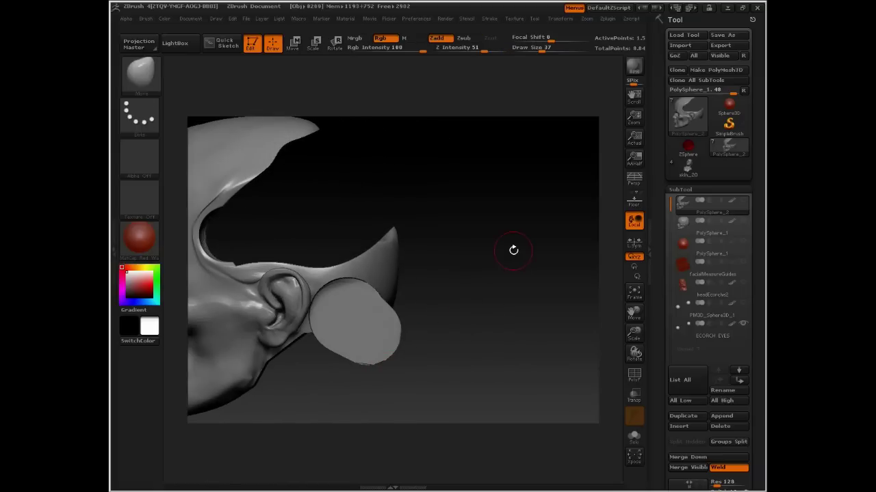
left_click_drag(514, 250, 433, 273)
left_click_drag(563, 223, 530, 244)
key("ctrl+z")
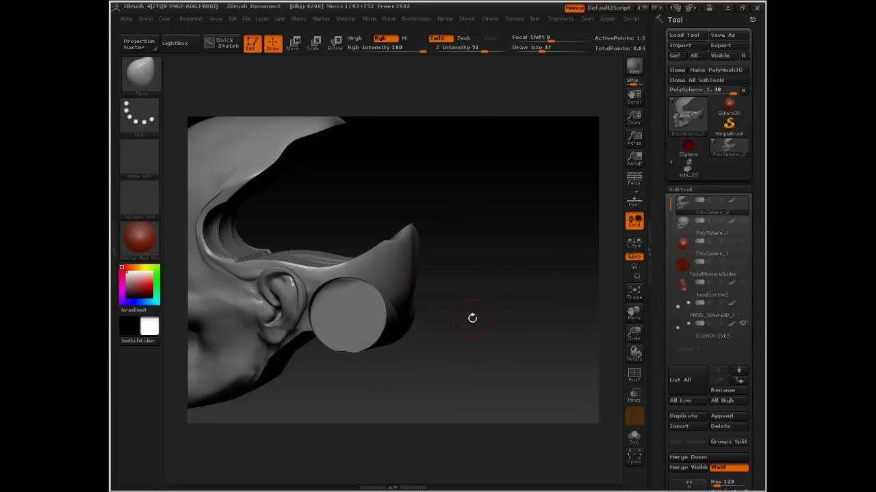
Try a circular clip over the rear of the lower jaw, inspect it from the front, and undo it.
left_click_drag(471, 318, 535, 297)
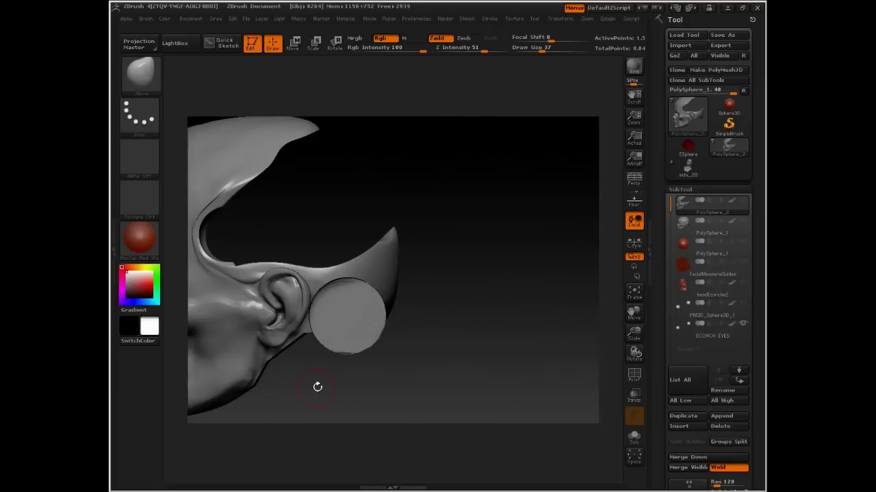
left_click_drag(317, 387, 468, 337, "alt")
mouse_move(339, 360)
left_mouse_down("ctrl+shift")
mouse_move(364, 410)
mouse_move(369, 389)
left_mouse_up("ctrl+shift")
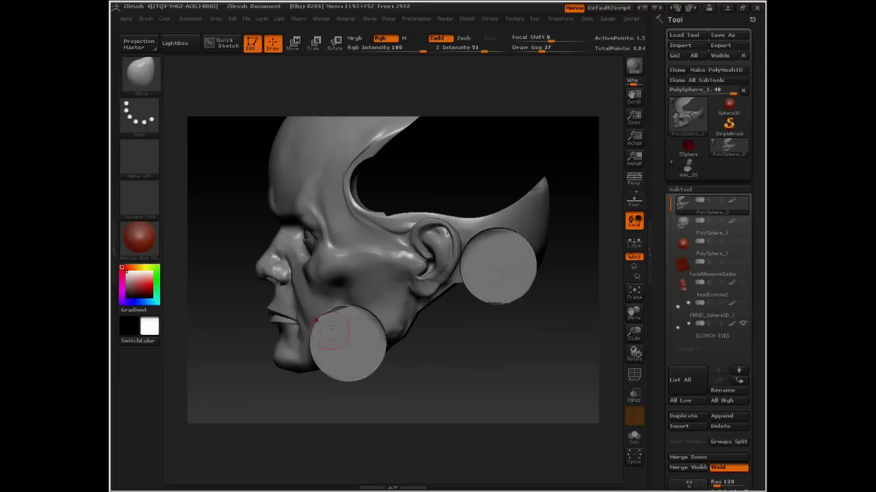
left_click_drag(421, 368, 501, 366)
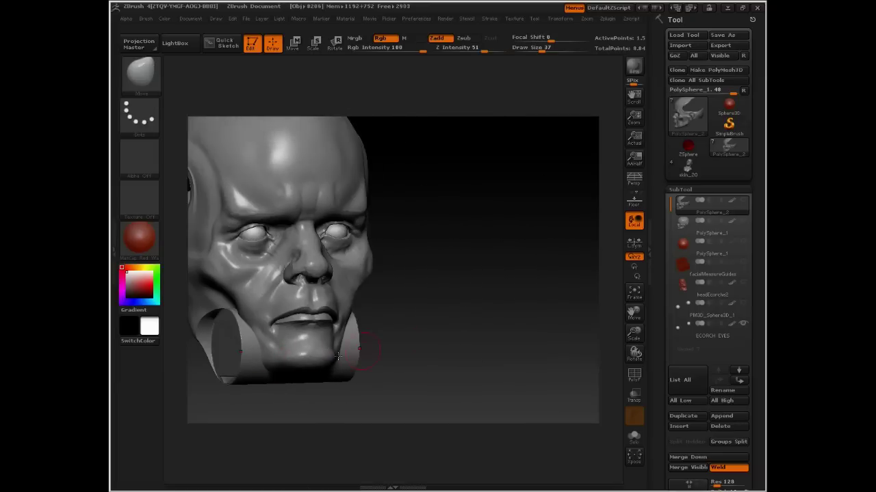
left_click_drag(452, 350, 410, 348)
key("ctrl+z")
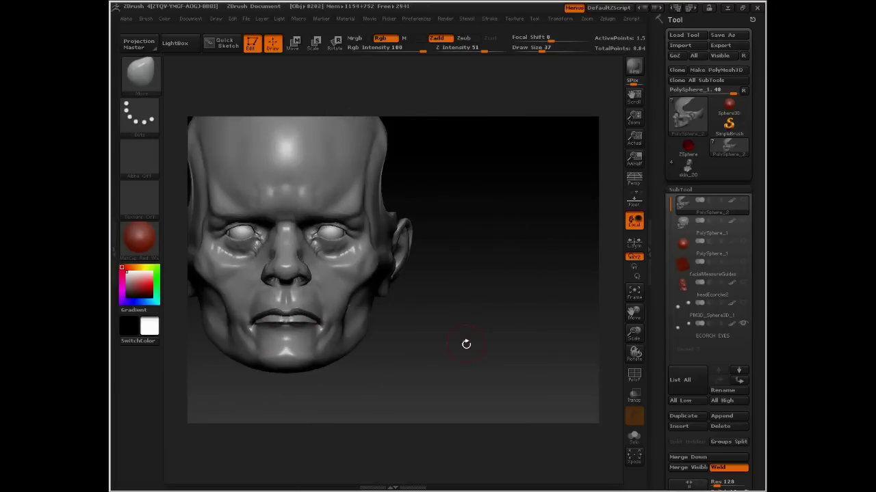
Clip a small circle inside the skull opening's front corner at the temple and inspect the cut from behind.
mouse_move(466, 344)
left_mouse_down()
mouse_move(415, 338)
mouse_move(389, 394)
left_mouse_up()
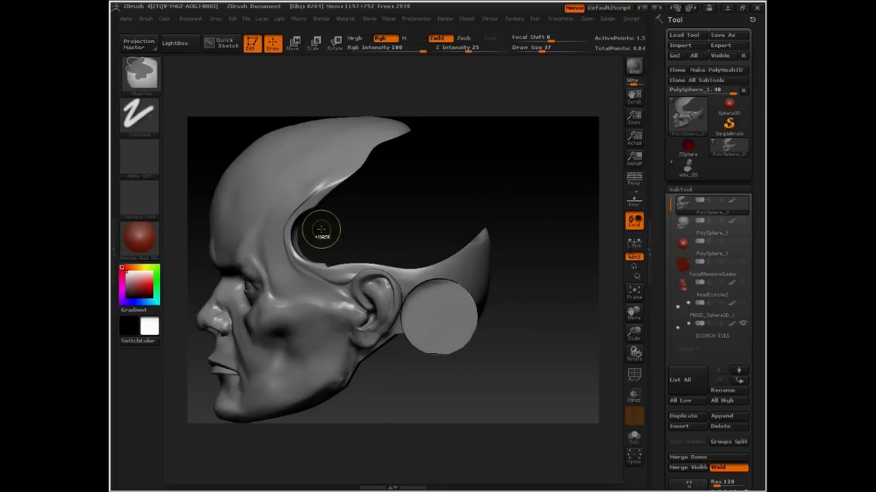
left_click_drag(313, 226, 331, 265, "ctrl+shift")
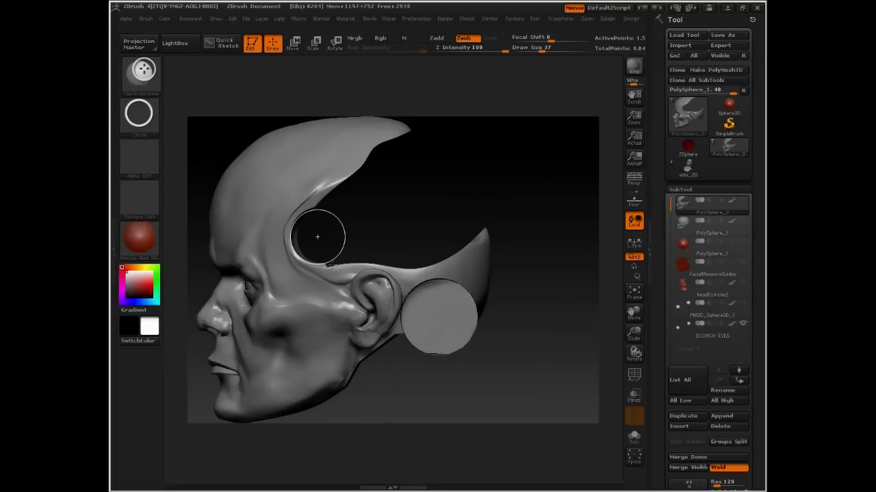
left_click_drag(352, 213, 301, 228)
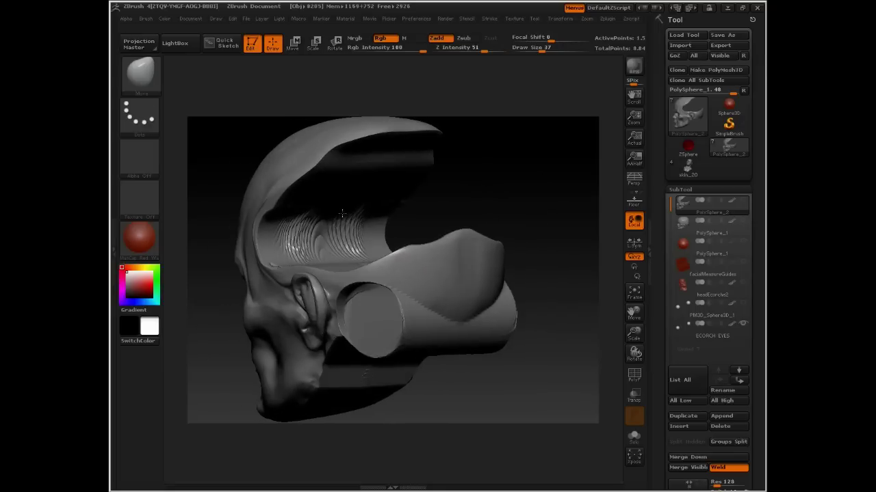
left_click_drag(429, 203, 462, 196)
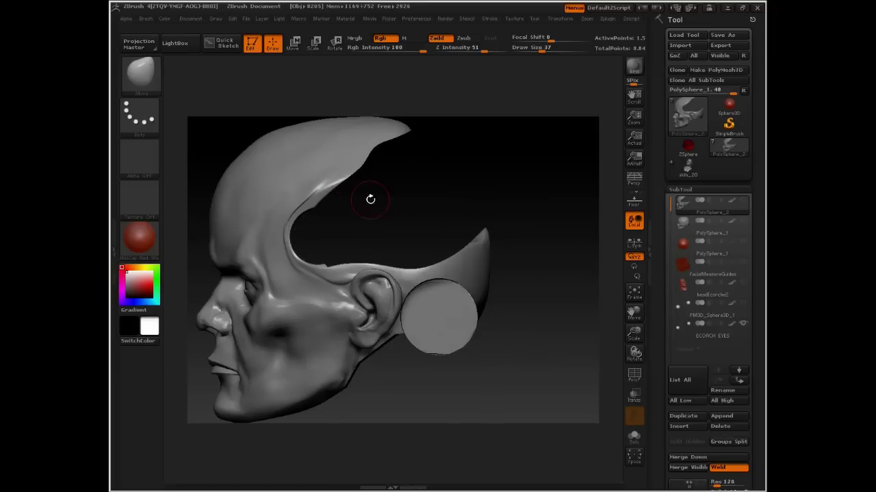
Clip a circular notch into the skull opening's upper rim near the crown.
left_click_drag(370, 199, 362, 270, "alt")
left_click_drag(379, 230, 406, 268, "ctrl+shift")
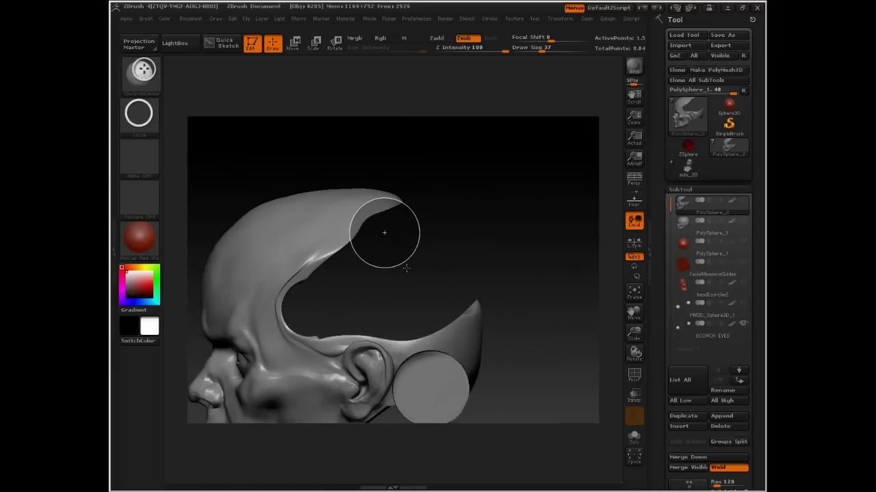
mouse_move(430, 226)
left_mouse_down()
mouse_move(418, 137)
mouse_move(427, 186)
mouse_move(479, 200)
mouse_move(475, 162)
mouse_move(481, 170)
mouse_move(486, 161)
mouse_move(479, 248)
mouse_move(458, 223)
mouse_move(476, 179)
mouse_move(474, 136)
mouse_move(475, 192)
mouse_move(438, 212)
mouse_move(486, 201)
left_mouse_up()
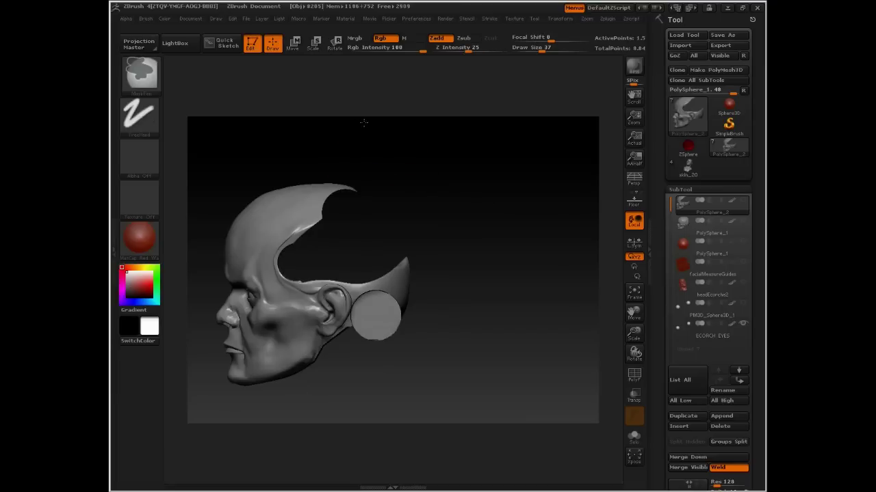
Mask the front of the head and clip circular notches into both sides of the raised rear rim from behind.
left_click_drag(363, 123, 220, 277, "ctrl")
left_click_drag(363, 150, 220, 400, "ctrl")
left_click_drag(359, 250, 426, 191)
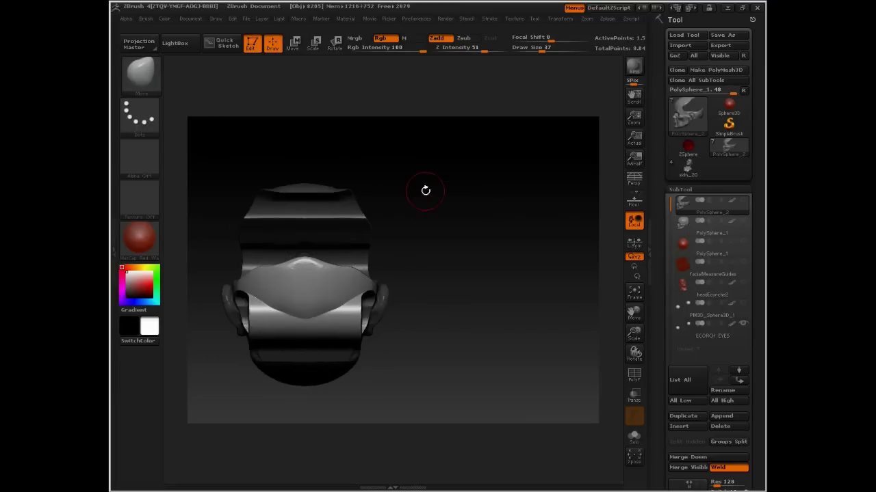
key("ctrl+shift")
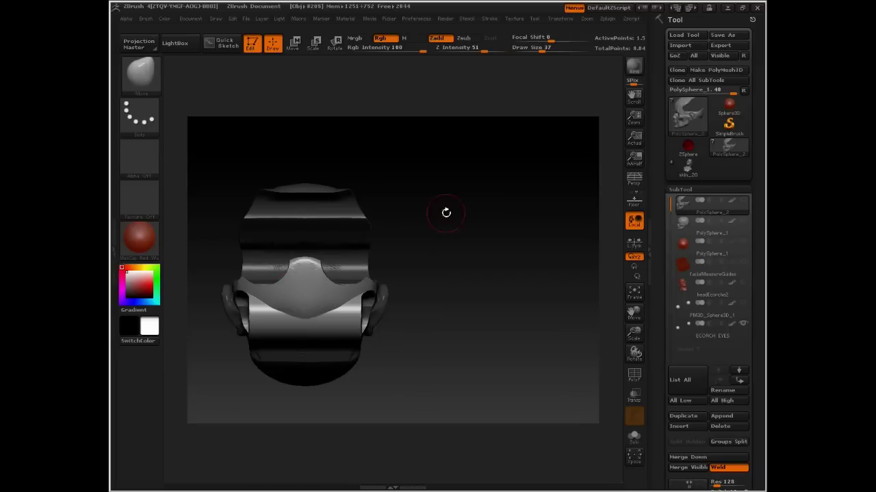
Clip a circular notch into the unmasked rear rim above the disc from the side view, and clear the mask.
mouse_move(447, 209)
left_mouse_down()
mouse_move(486, 215)
mouse_move(437, 149)
left_mouse_up()
left_click_drag(447, 218, 418, 262, "alt")
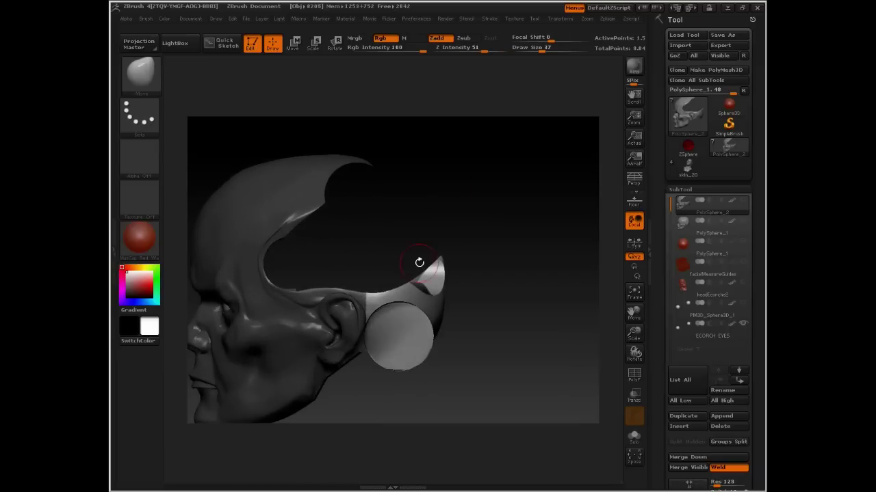
key("ctrl+shift")
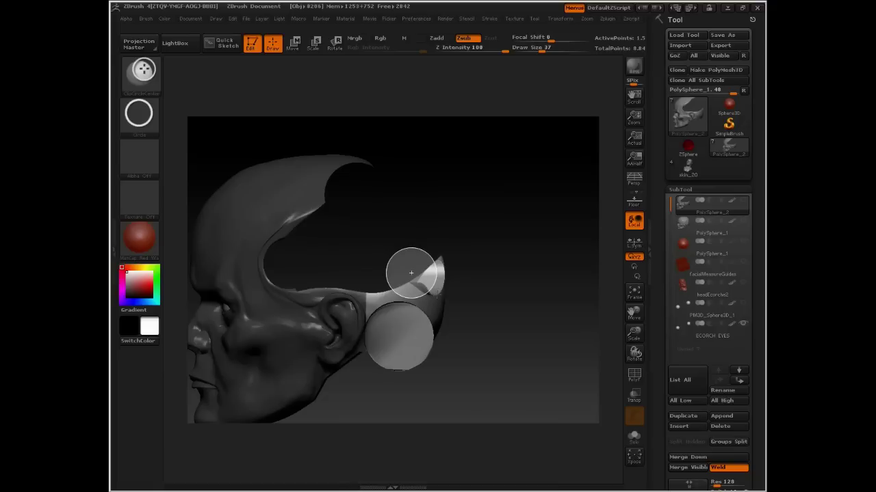
key("alt")
mouse_move(513, 221)
left_mouse_down()
mouse_move(488, 226)
mouse_move(488, 242)
mouse_move(513, 232)
mouse_move(475, 233)
mouse_move(512, 254)
mouse_move(504, 252)
mouse_move(544, 253)
mouse_move(514, 280)
mouse_move(524, 309)
mouse_move(469, 190)
mouse_move(424, 247)
left_mouse_up()
left_click_drag(437, 206, 496, 257, "alt")
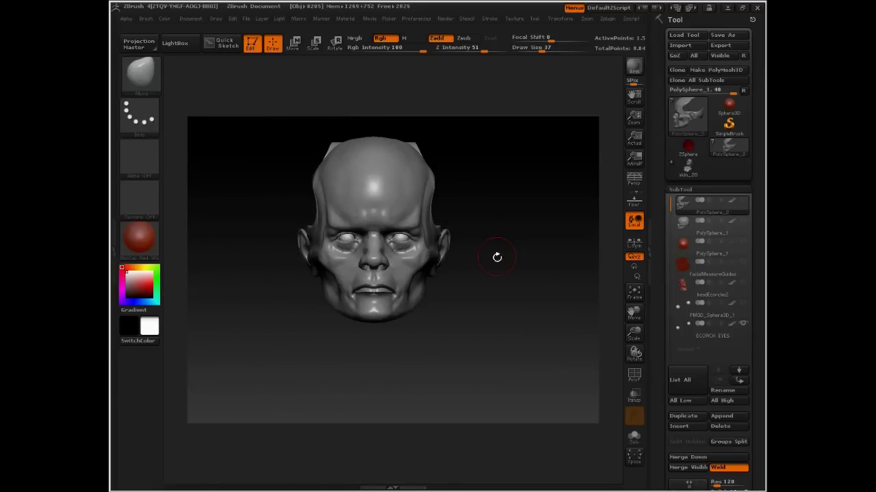
Try circular clips that widen the opening's front corner at the temple, inspect the head, and undo them.
left_click_drag(486, 199, 507, 195)
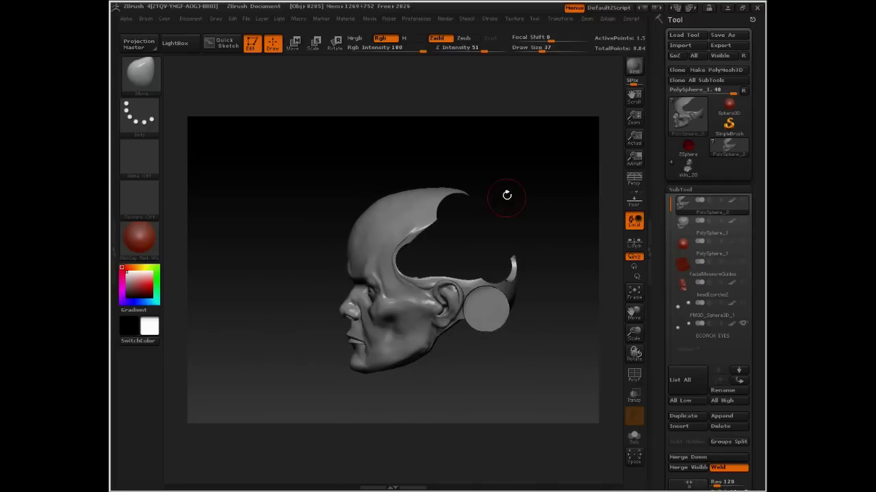
key("ctrl+shift")
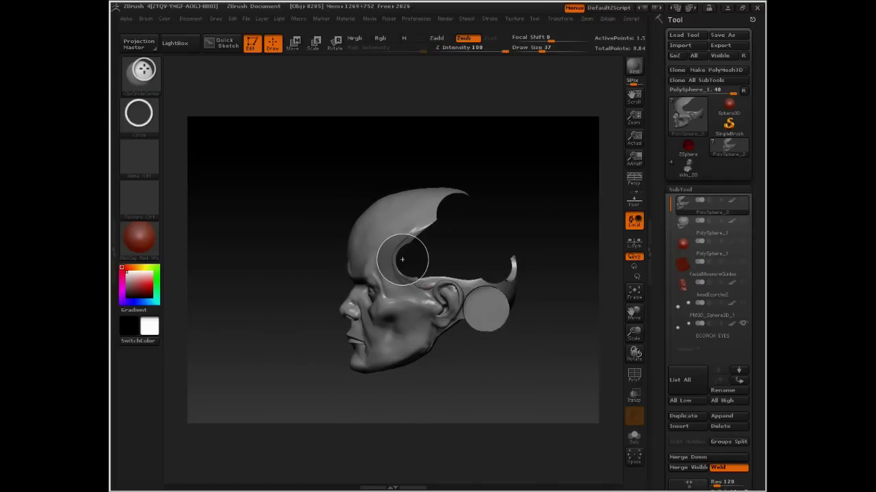
mouse_move(504, 202)
left_mouse_down()
mouse_move(547, 209)
mouse_move(530, 222)
mouse_move(522, 221)
mouse_move(534, 203)
mouse_move(506, 217)
mouse_move(538, 213)
mouse_move(522, 210)
mouse_move(537, 212)
mouse_move(531, 203)
mouse_move(497, 210)
left_mouse_up()
left_click_drag(436, 245, 418, 257)
key("ctrl+shift")
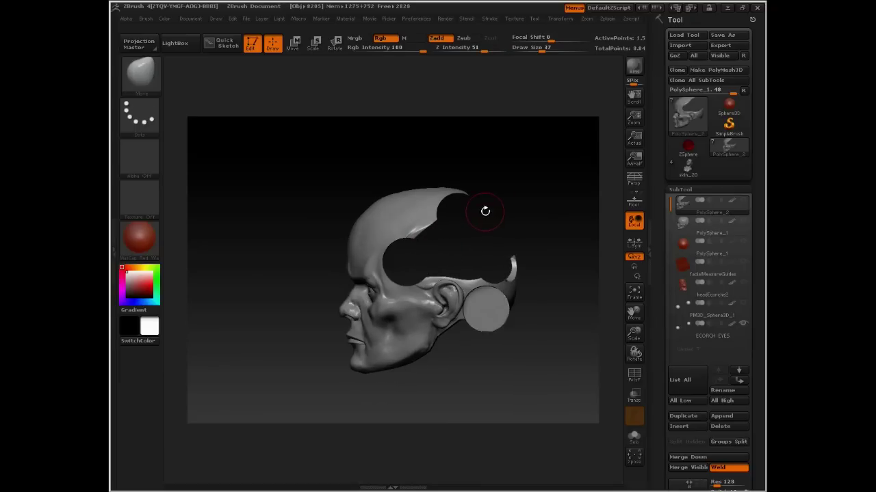
mouse_move(485, 207)
left_mouse_down()
mouse_move(538, 203)
mouse_move(471, 203)
mouse_move(530, 213)
mouse_move(537, 253)
mouse_move(531, 229)
mouse_move(482, 217)
left_mouse_up()
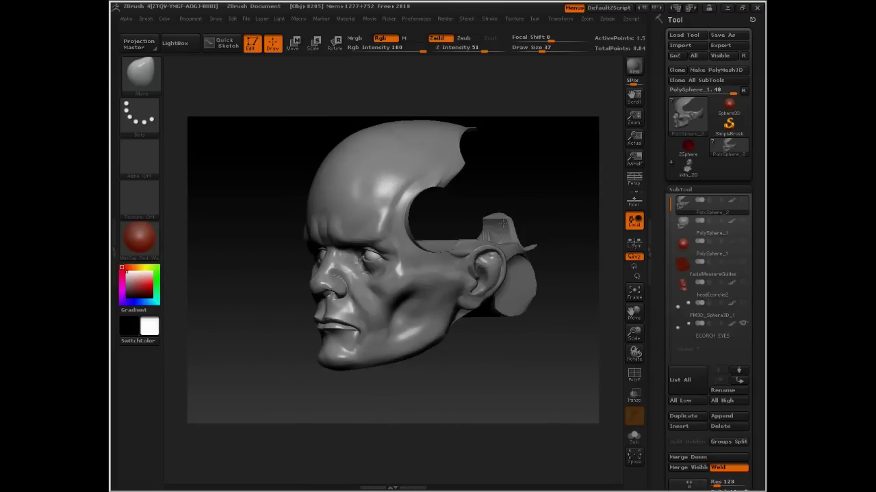
left_click_drag(535, 196, 555, 191)
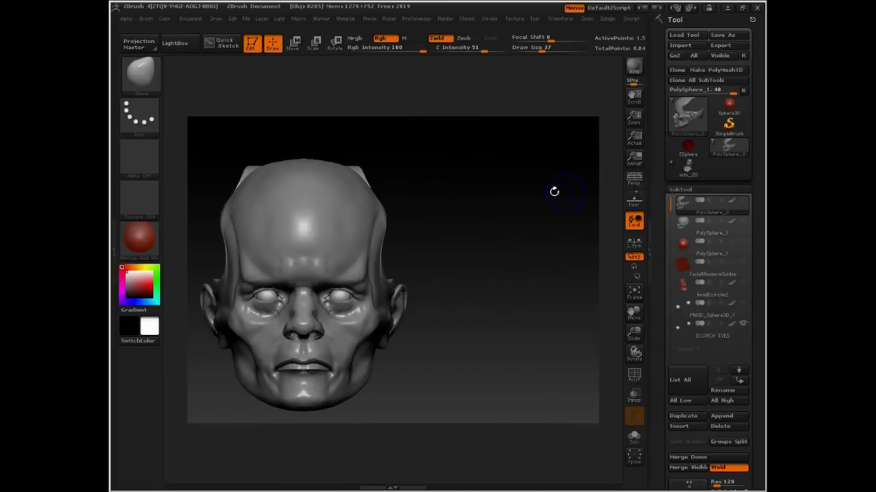
mouse_move(523, 225)
left_mouse_down()
mouse_move(502, 217)
mouse_move(520, 197)
mouse_move(524, 233)
mouse_move(509, 228)
mouse_move(506, 218)
left_mouse_up()
Turn on perspective to view the head from the side, and switch perspective back off.
key("p")
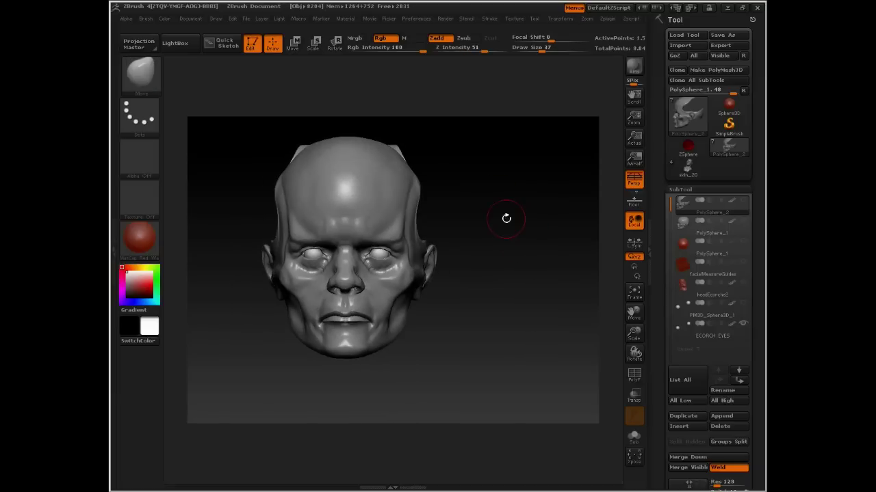
mouse_move(519, 253)
left_mouse_down()
mouse_move(512, 221)
mouse_move(483, 219)
mouse_move(520, 209)
left_mouse_up()
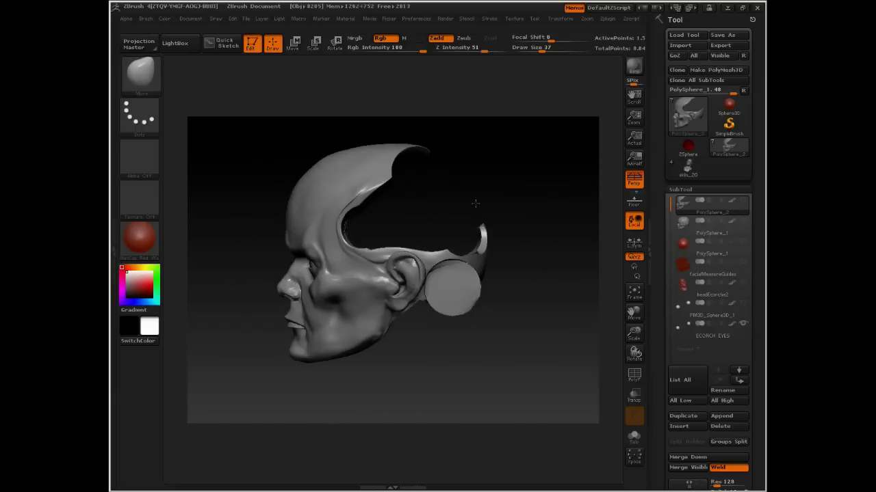
key("ctrl+shift")
left_click_drag(393, 241, 387, 234)
Try a larger circular clip around the opening's front corner without perspective, and undo it.
key("ctrl+shift")
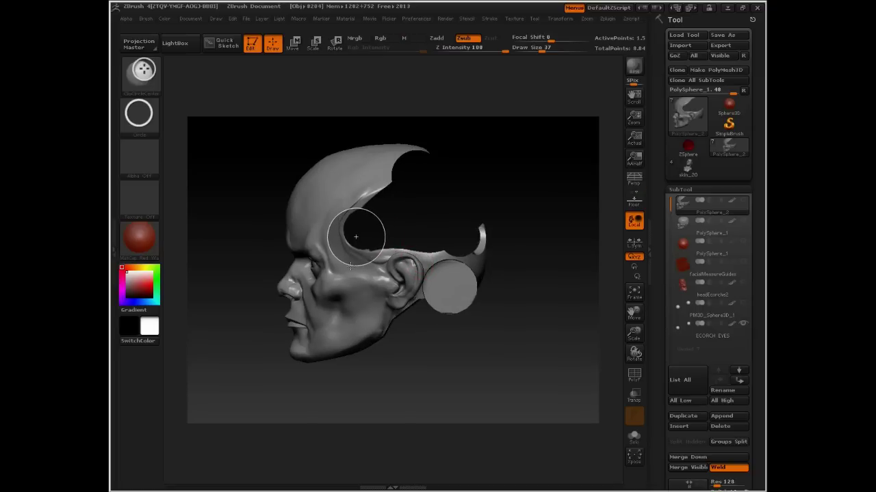
mouse_move(395, 361)
left_mouse_down()
mouse_move(416, 376)
mouse_move(445, 375)
mouse_move(423, 381)
left_mouse_up()
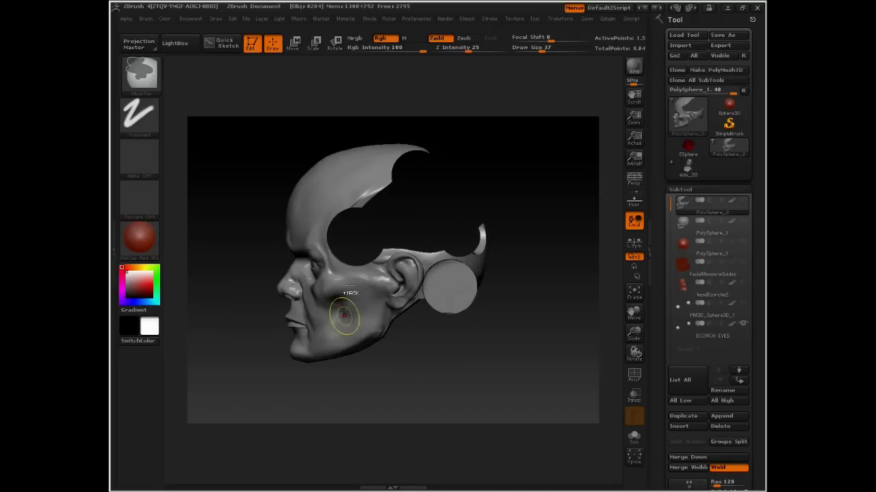
left_click_drag(342, 265, 350, 234, "shift")
Try a smaller circular disc clip over the temple, inspect it from the front and with the polyframe shown, and undo it.
key("ctrl+shift")
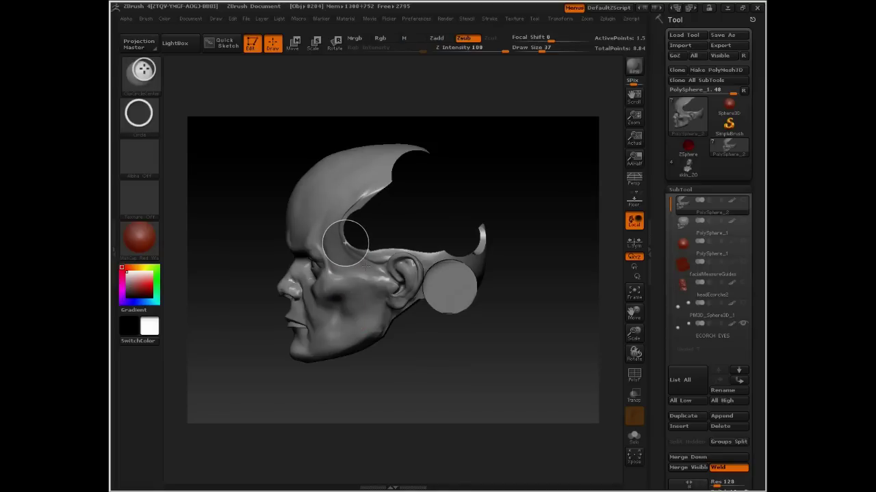
left_click_drag(383, 367, 453, 363)
left_click_drag(409, 291, 488, 225, "alt")
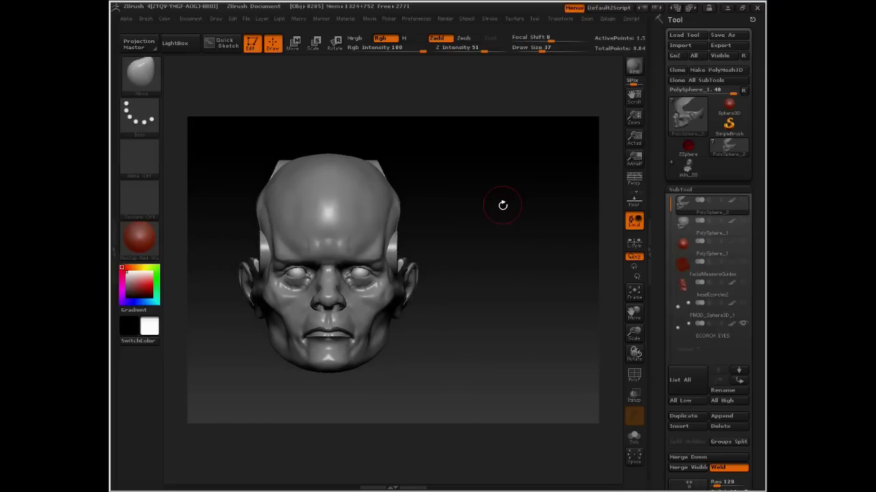
left_click_drag(515, 184, 425, 264)
left_click_drag(475, 220, 421, 314)
key("shift+f")
key("ctrl")
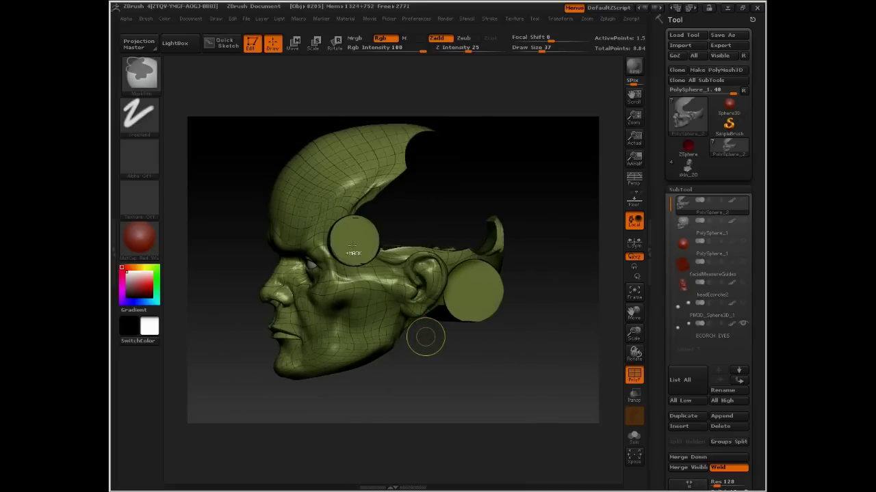
key("ctrl+z")
Enable the clip brush's PolyGroup option so that each clip creates its own polygroup.
key("ctrl")
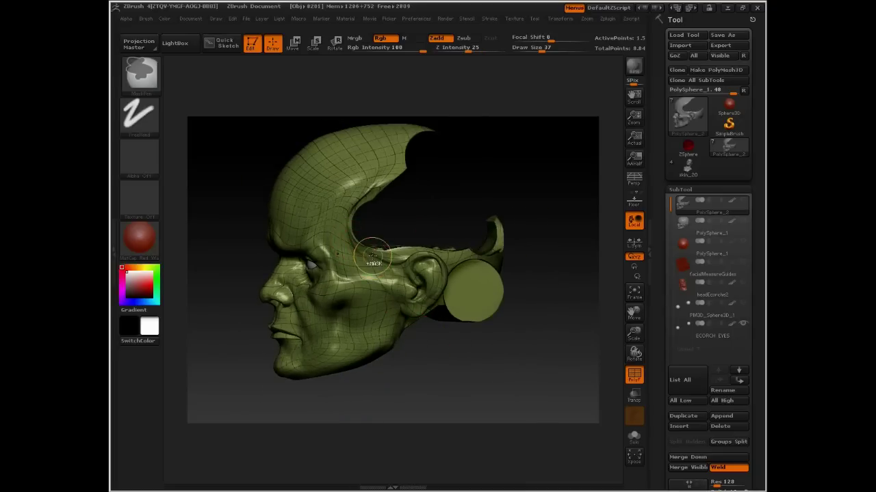
mouse_move(349, 243)
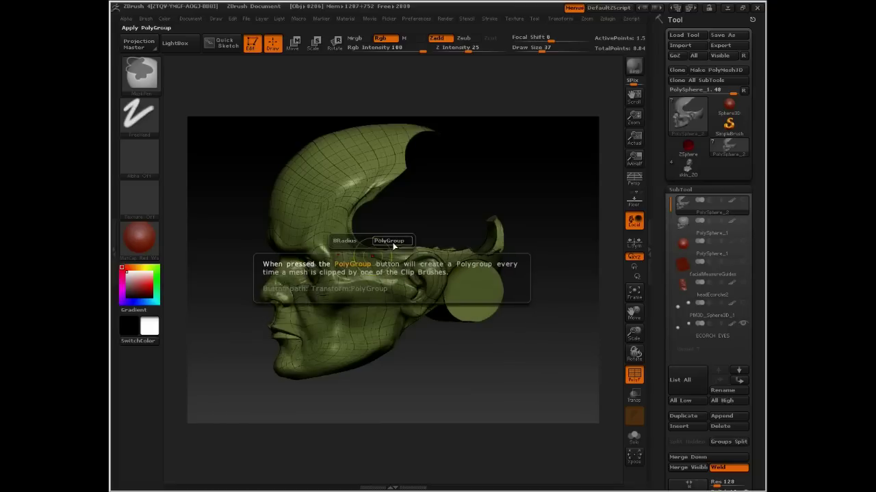
left_click(382, 244)
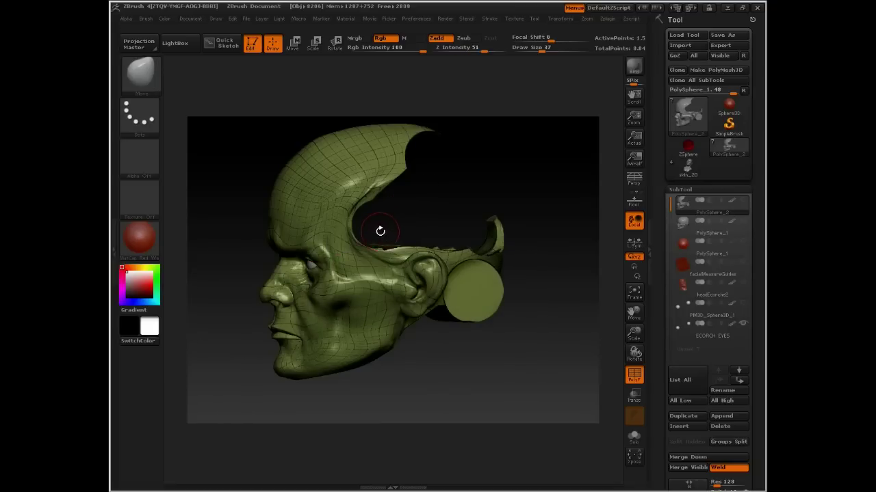
Clip a circular disc with its own polygroup into the temple at the opening's front corner, and inspect it with and without the polyframe.
key("shift+f")
left_click_drag(376, 228, 365, 238, "shift")
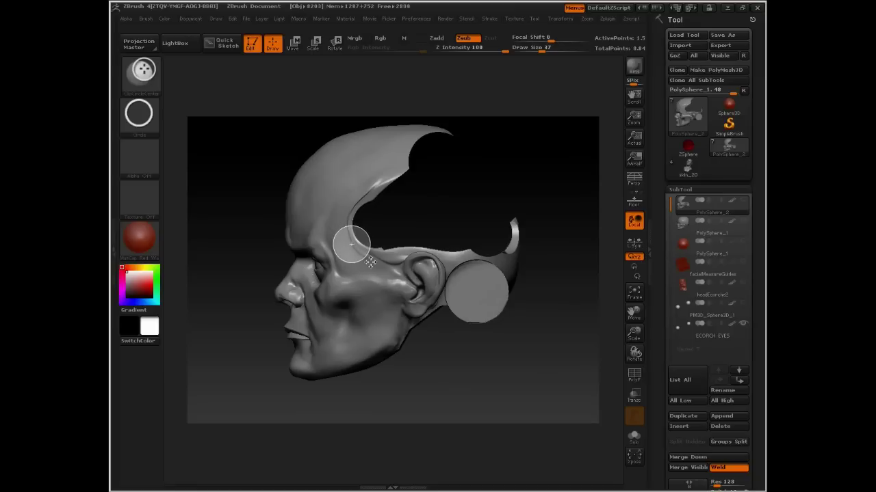
left_click_drag(374, 267, 354, 248, "ctrl+shift")
mouse_move(434, 197)
left_mouse_down()
mouse_move(473, 192)
mouse_move(426, 232)
mouse_move(402, 348)
mouse_move(412, 294)
mouse_move(434, 269)
mouse_move(434, 226)
mouse_move(403, 272)
mouse_move(408, 354)
mouse_move(278, 313)
mouse_move(280, 319)
mouse_move(418, 223)
mouse_move(522, 231)
mouse_move(504, 215)
mouse_move(510, 258)
left_mouse_up()
key("shift+f")
left_click_drag(465, 331, 427, 274)
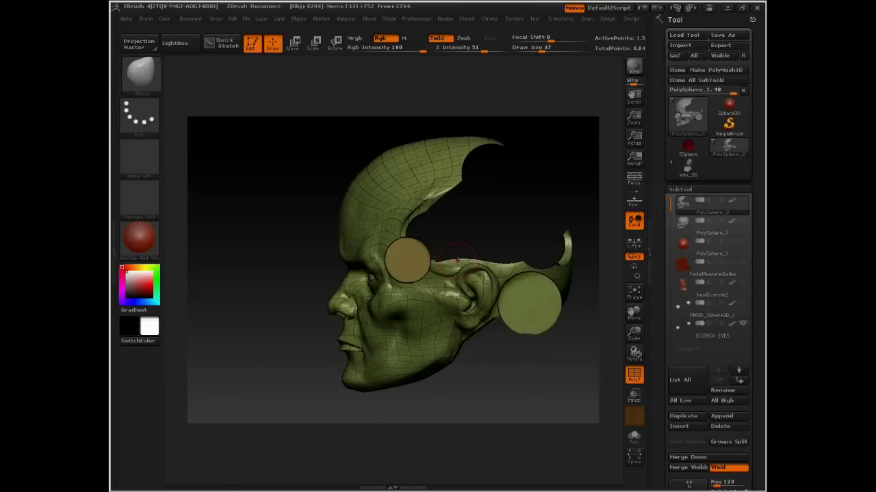
left_click_drag(501, 185, 407, 216)
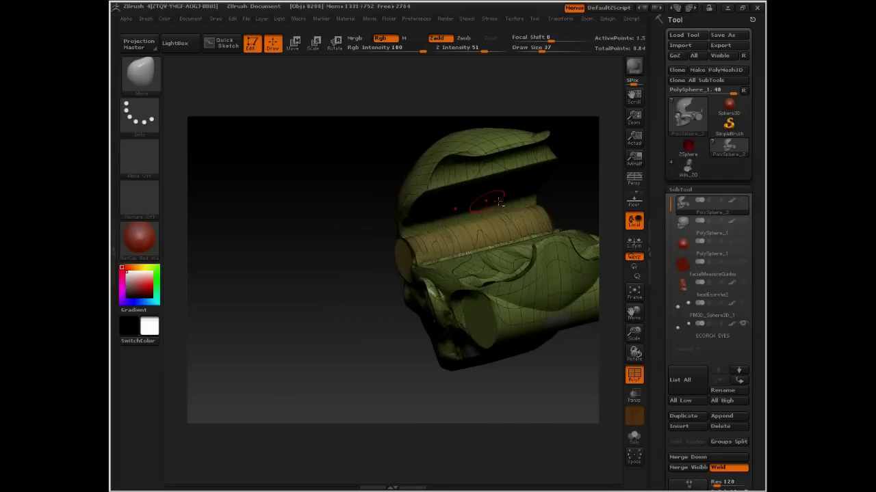
left_click_drag(338, 257, 517, 312)
key("shift+f")
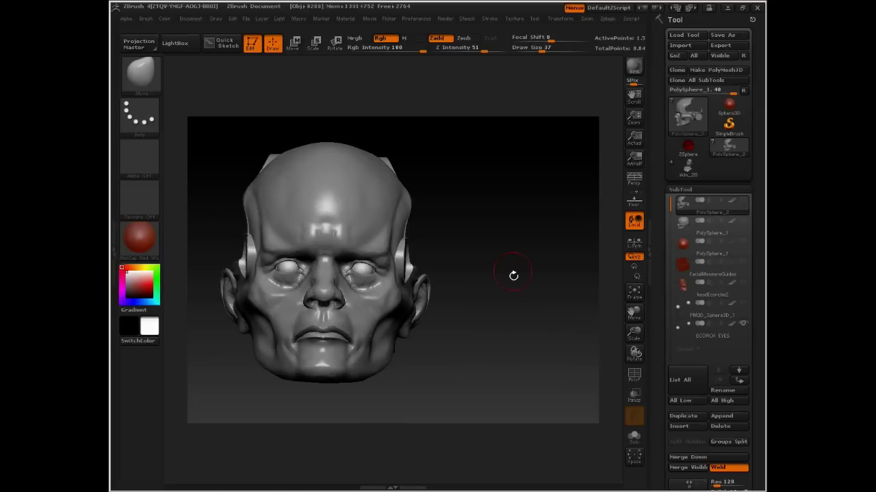
left_click_drag(513, 277, 484, 263)
left_click_drag(493, 187, 425, 265)
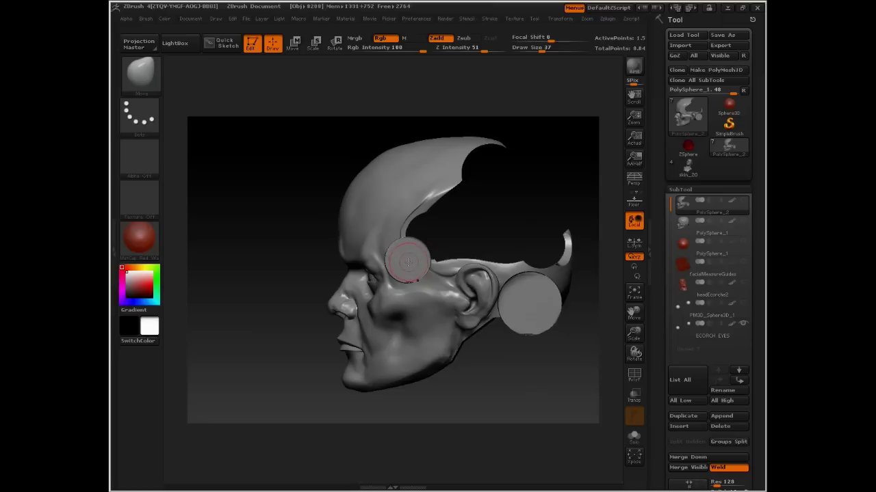
Clip two small circular discs into the front edge of the skull opening, above the temple disc, in side view.
left_click_drag(407, 262, 431, 248)
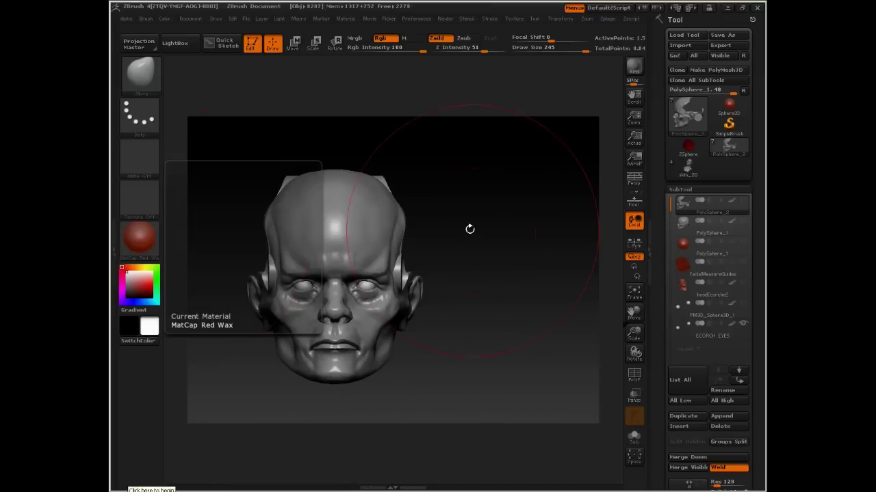
left_click_drag(469, 228, 393, 221)
key("space")
left_click_drag(471, 223, 385, 226)
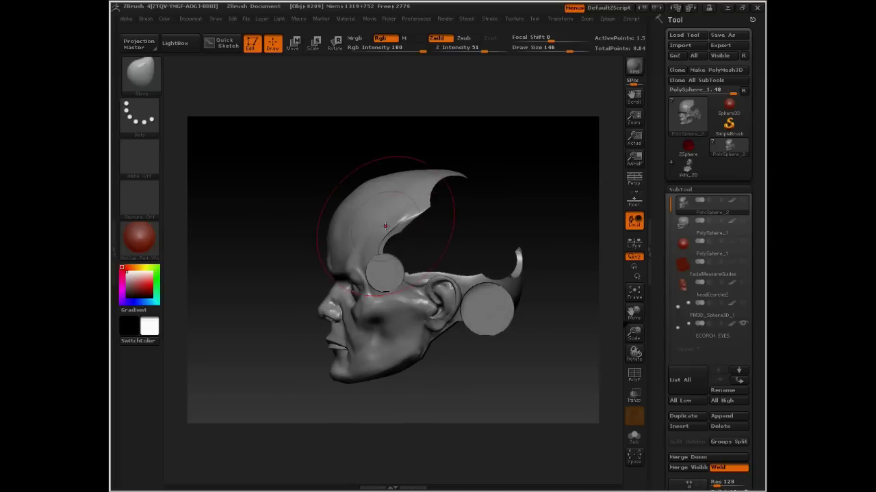
key("ctrl+shift")
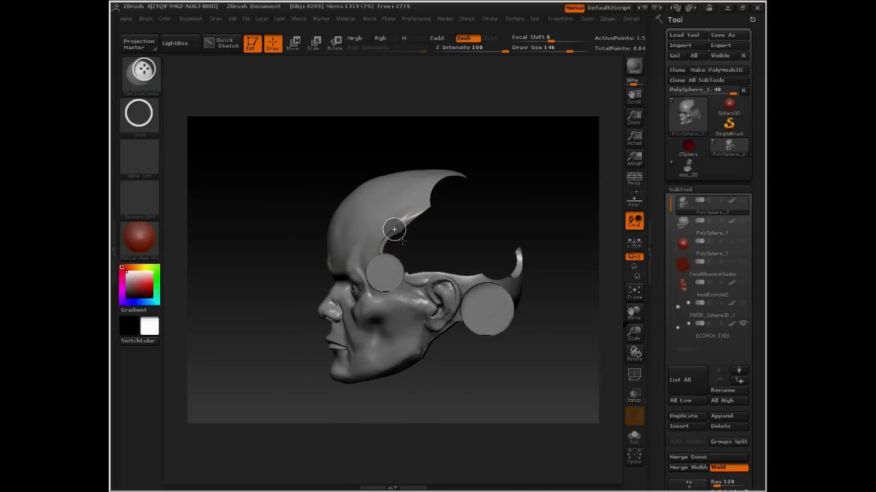
left_click_drag(419, 210, 420, 212, "ctrl+shift")
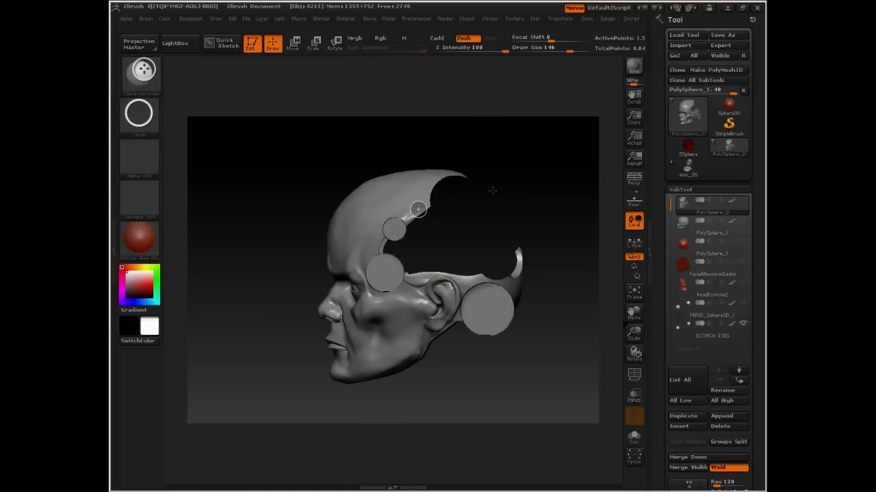
left_click_drag(493, 190, 534, 189, "shift")
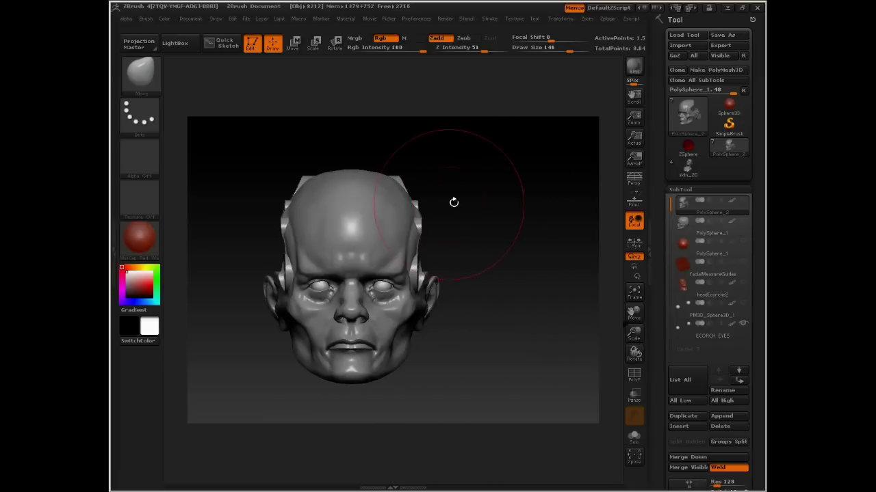
Mask the face, front skull and entire lower head in side view, leaving only the rear tip of the cranium unmasked.
left_click_drag(505, 237, 486, 108)
left_click_drag(498, 228, 410, 219)
left_click_drag(287, 197, 451, 448, "ctrl")
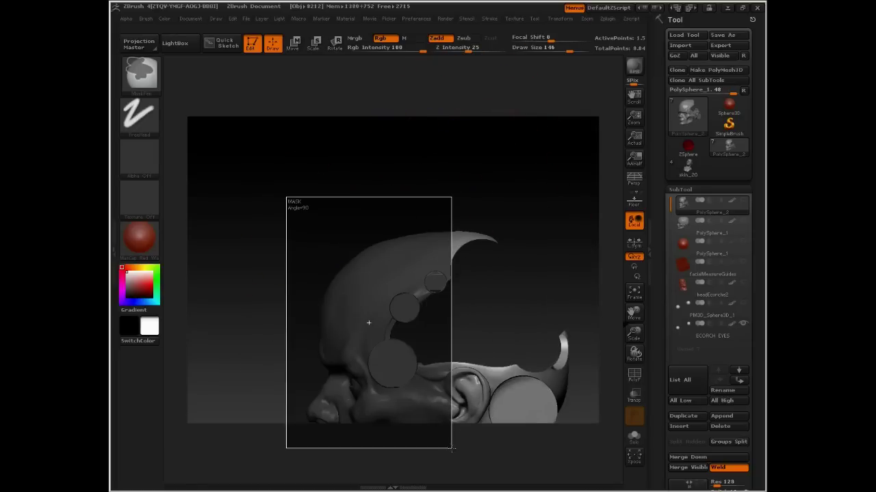
left_click_drag(503, 273, 460, 123, "alt")
left_click_drag(553, 148, 253, 364, "ctrl")
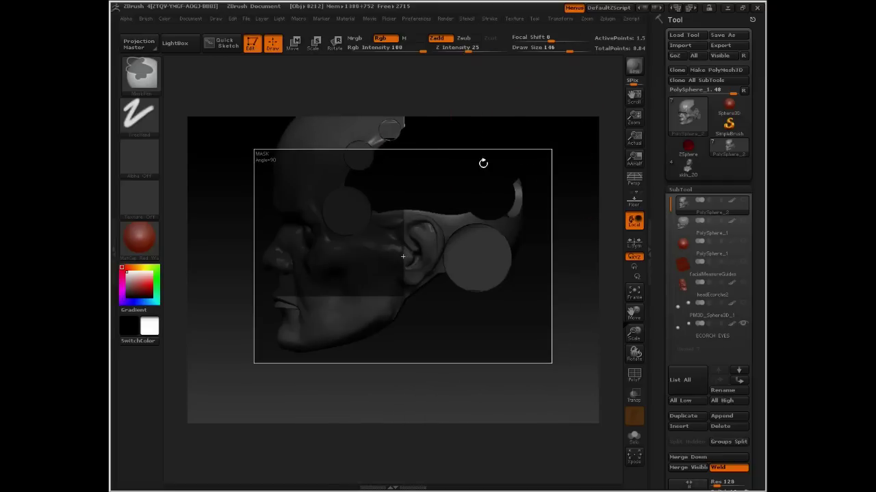
Clip a small circular disc from behind into the middle of the cranium's unmasked rear edge, clear the mask and inspect the head.
left_click_drag(497, 150, 508, 183)
left_click_drag(515, 132, 510, 109)
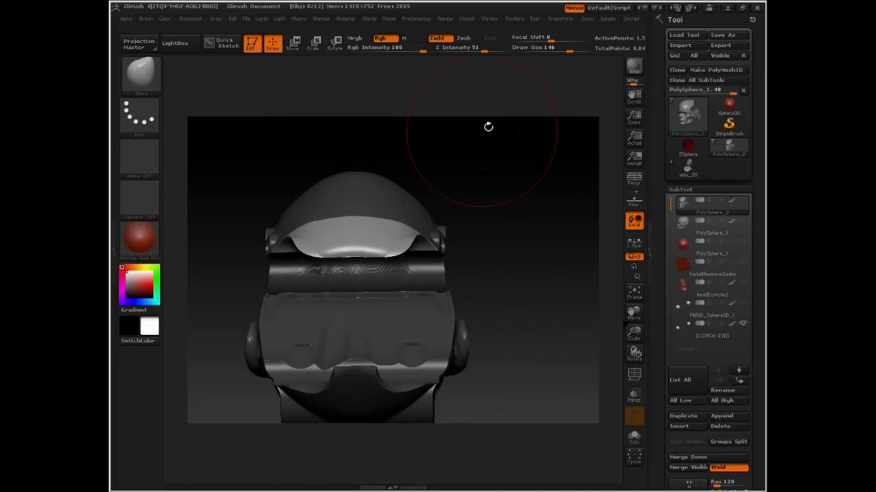
mouse_move(434, 146)
left_mouse_down()
mouse_move(404, 178)
mouse_move(405, 193)
left_mouse_up()
key("ctrl+shift")
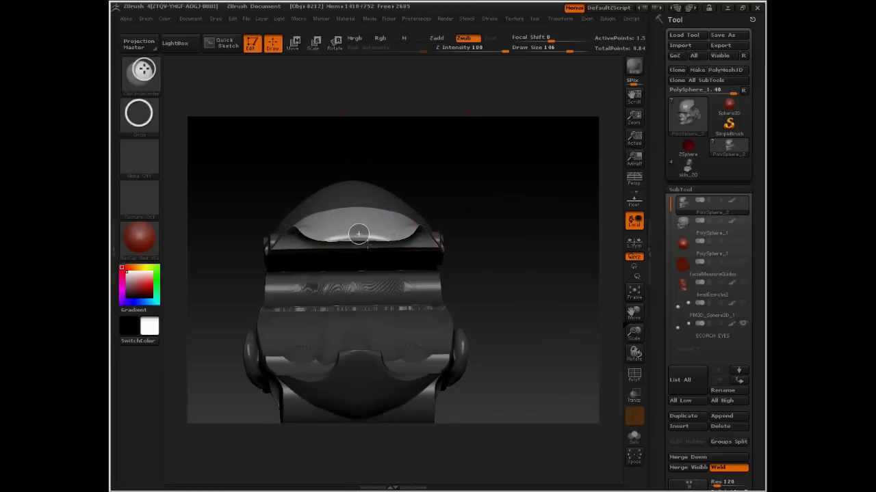
left_click_drag(375, 254, 375, 254, "ctrl+shift")
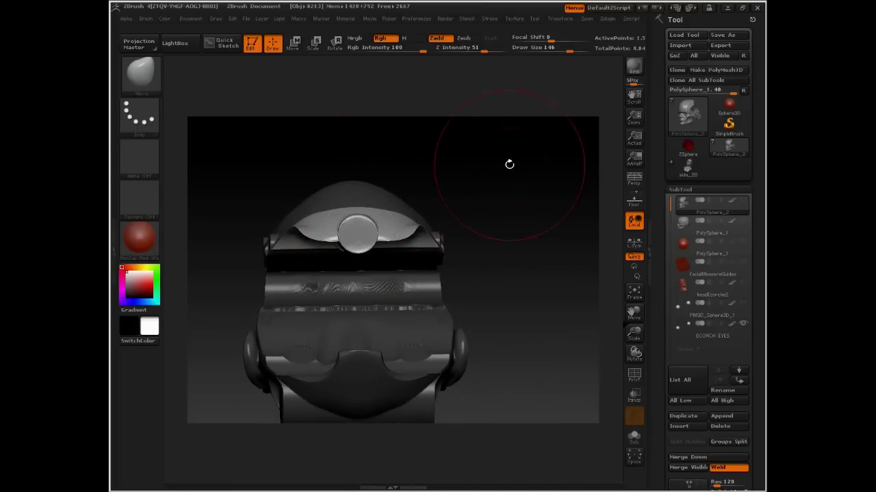
mouse_move(509, 164)
left_mouse_down()
mouse_move(546, 202)
mouse_move(561, 168)
left_mouse_up()
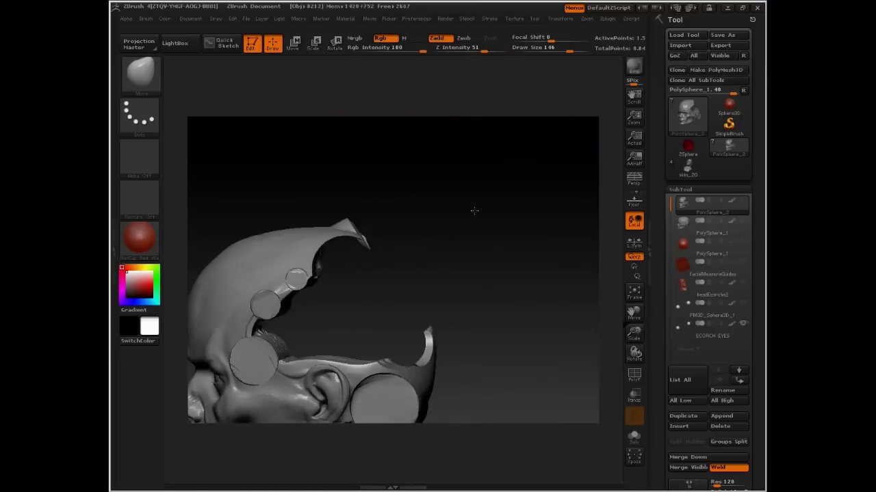
mouse_move(484, 204)
left_mouse_down()
mouse_move(484, 171)
mouse_move(463, 164)
mouse_move(446, 172)
mouse_move(465, 164)
left_mouse_up()
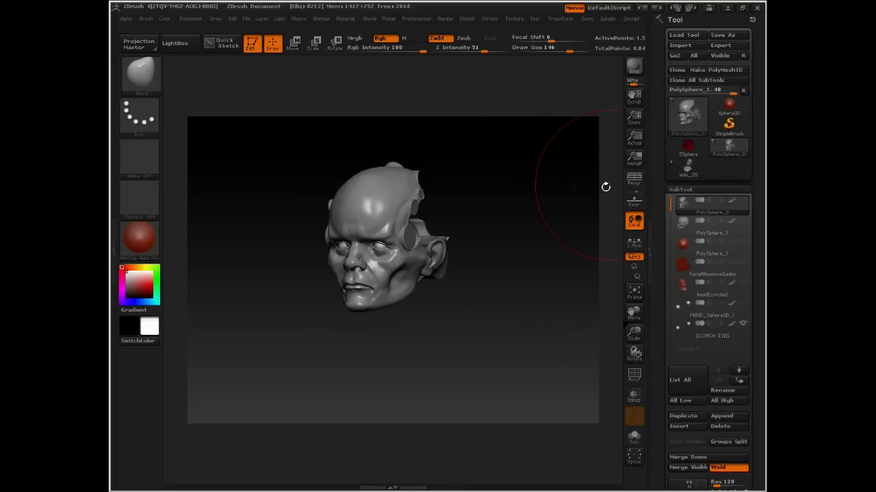
Save the tool in the ztools folder as a new numbered version, basing the file name on cyborg_003.
left_click(726, 33)
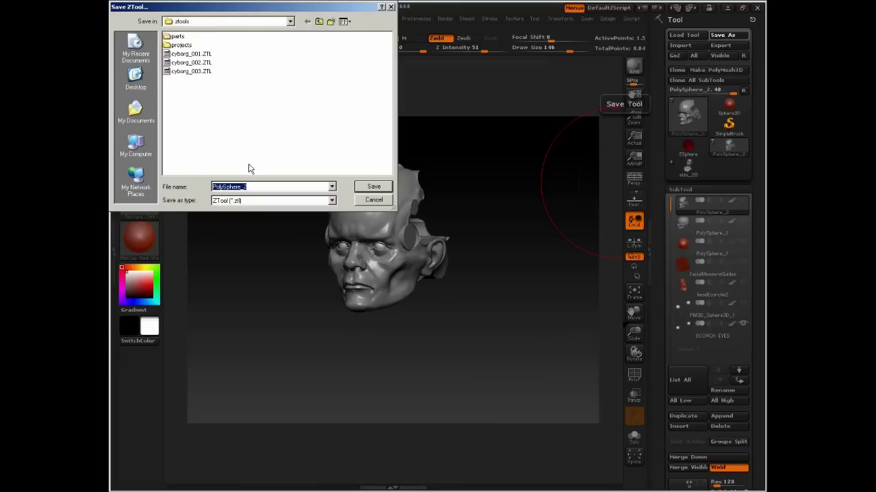
left_click(196, 72)
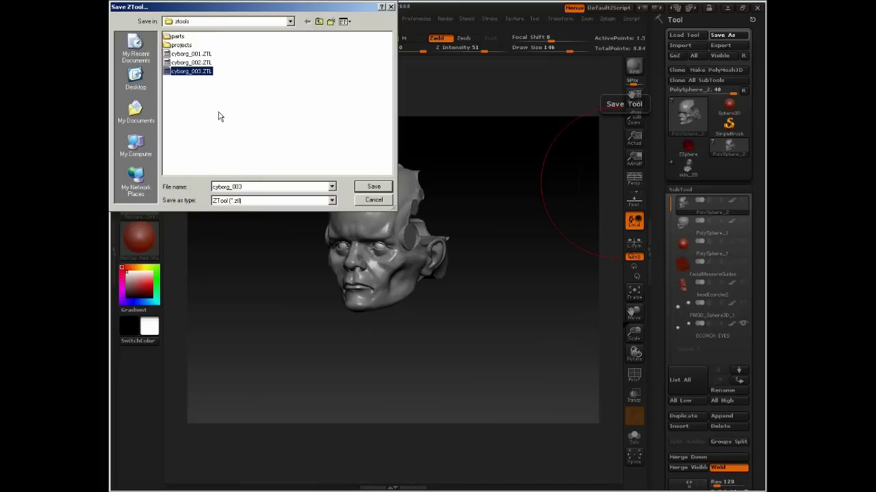
left_click(243, 184)
left_click_drag(238, 187, 277, 190)
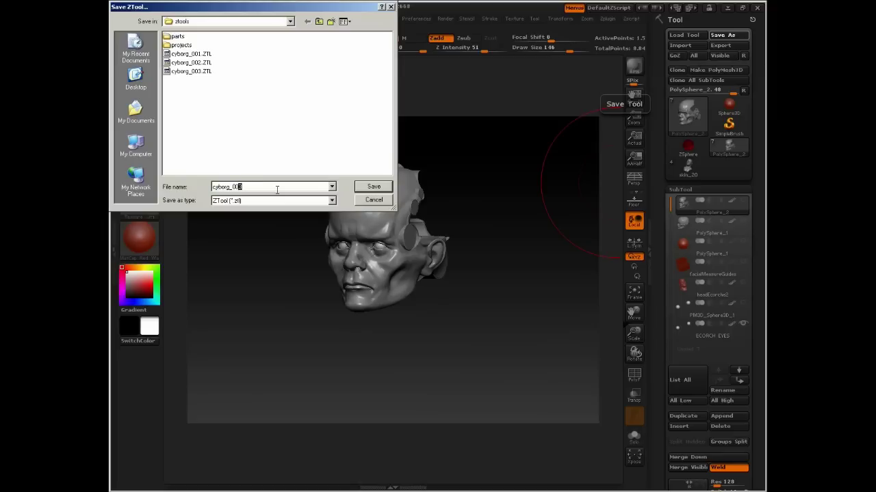
key("Return")
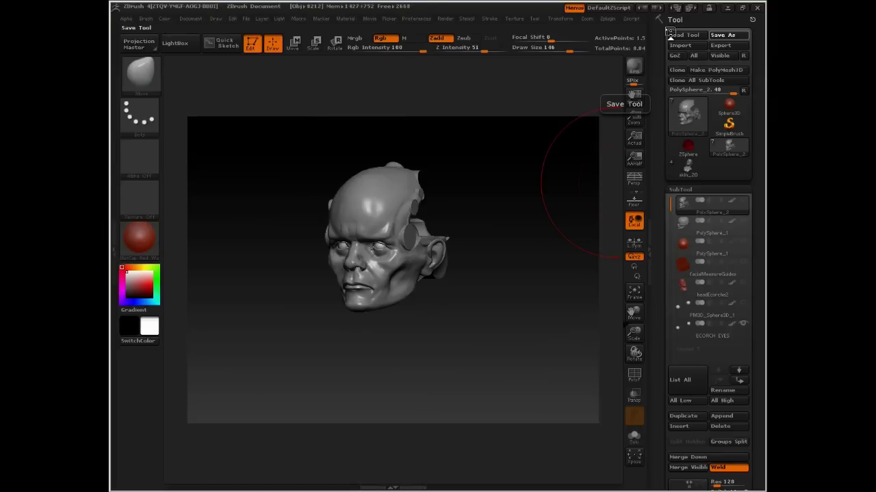